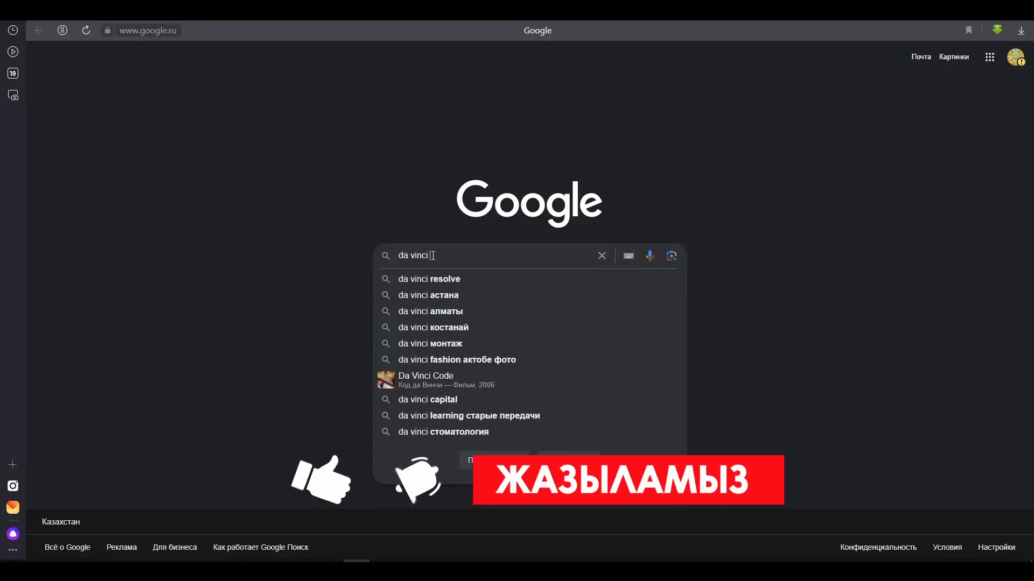
- Search Google for "da vinci resolve" and open Blackmagic Design's DaVinci Resolve 18 page
key("Down")
key("Return")
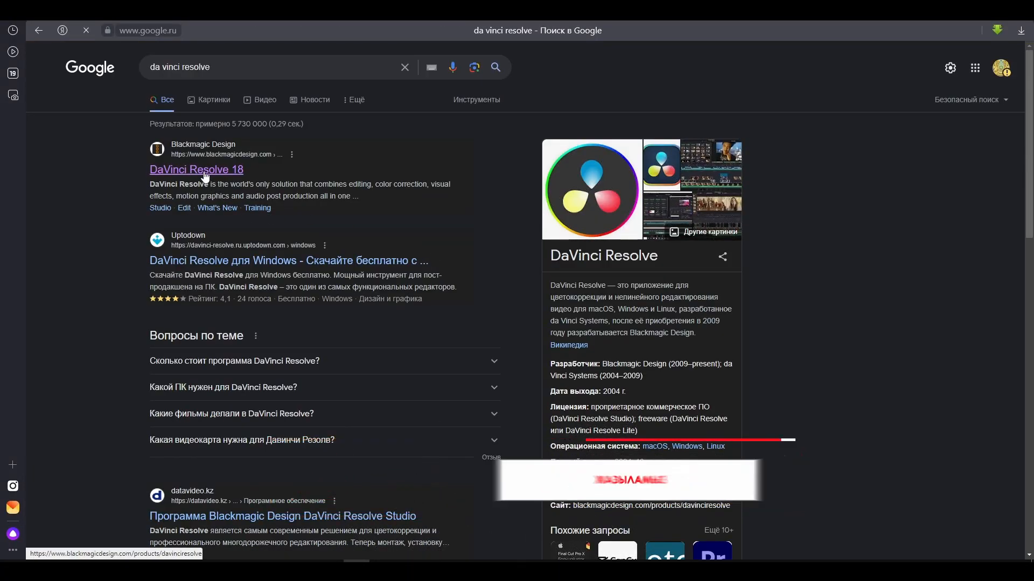
left_click(203, 170)
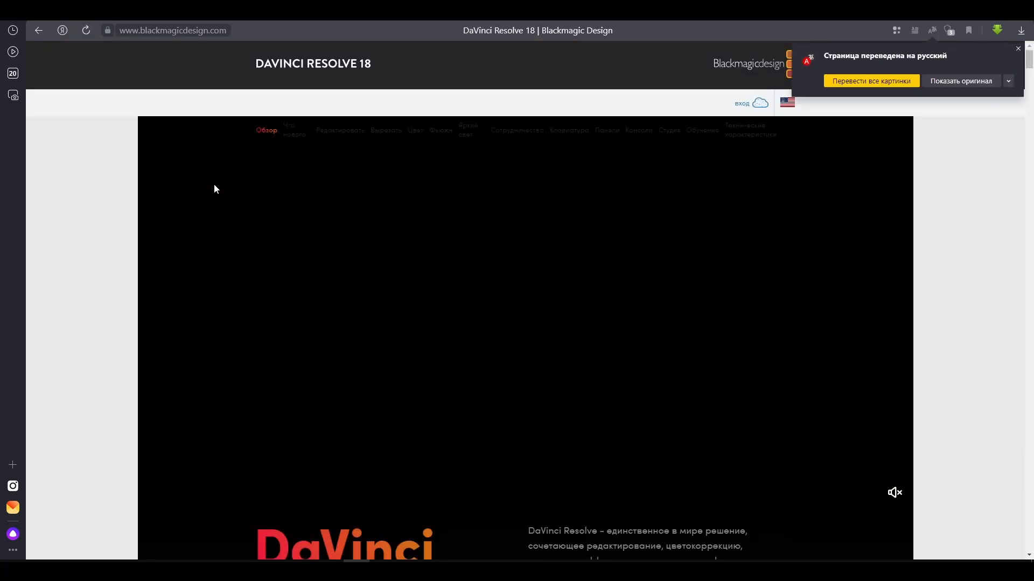
- Open the free download options for DaVinci Resolve on the product page
scroll(272, 260, "down", 5)
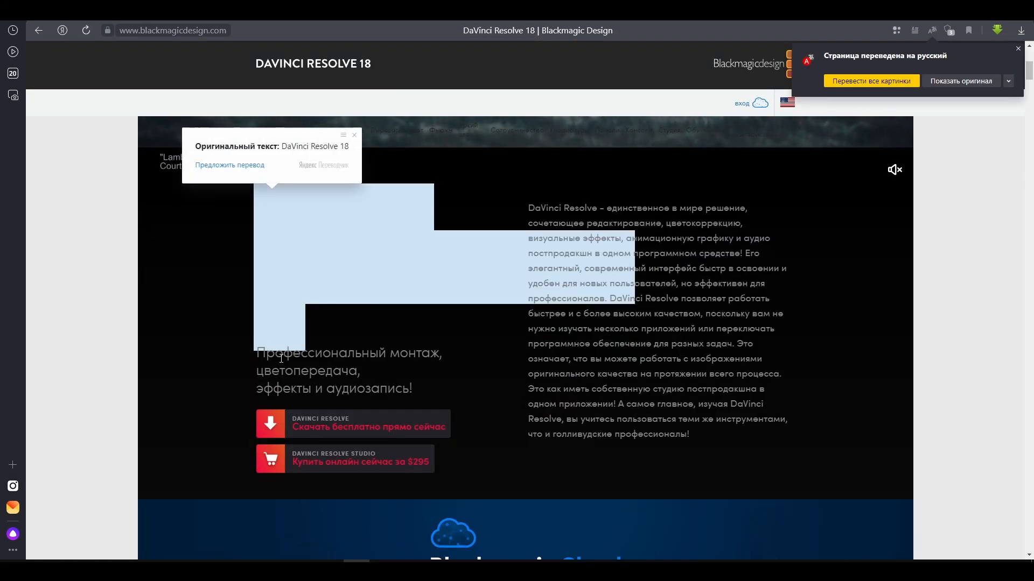
mouse_move(364, 435)
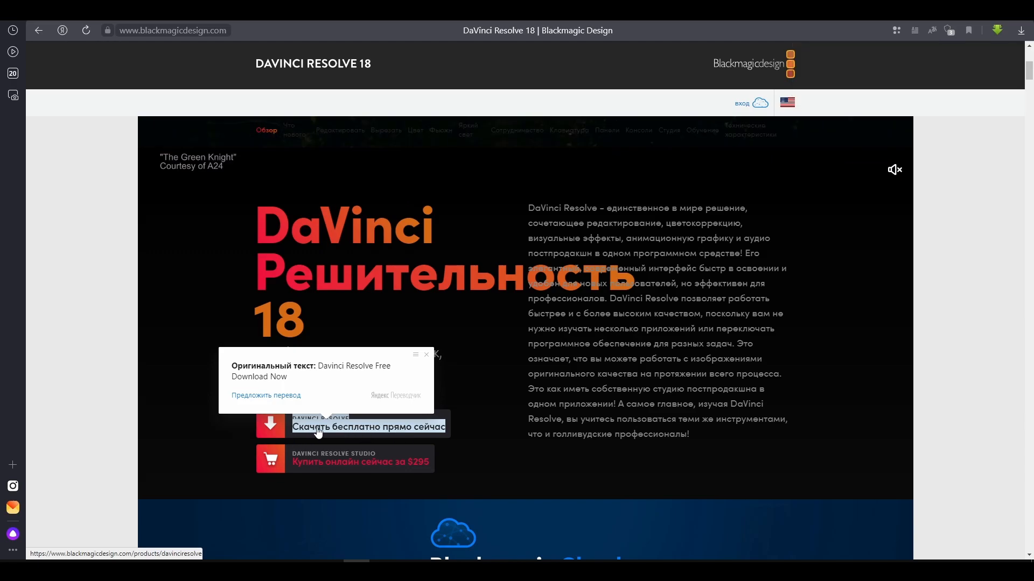
left_click(314, 431)
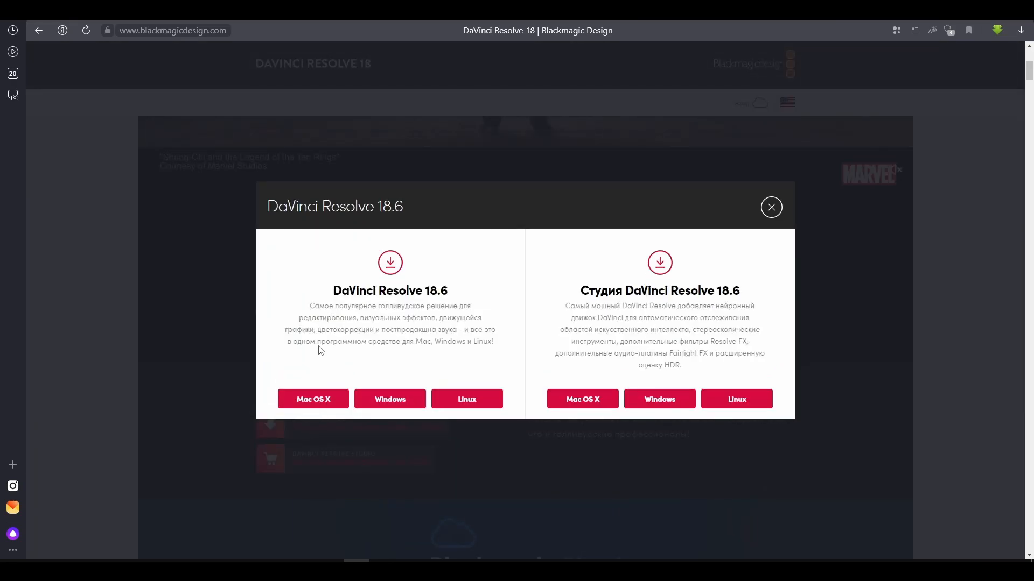
- Compare the free DaVinci Resolve 18.6 edition with the Studio 18.6 edition, highlighting their names and the Studio description
mouse_move(344, 342)
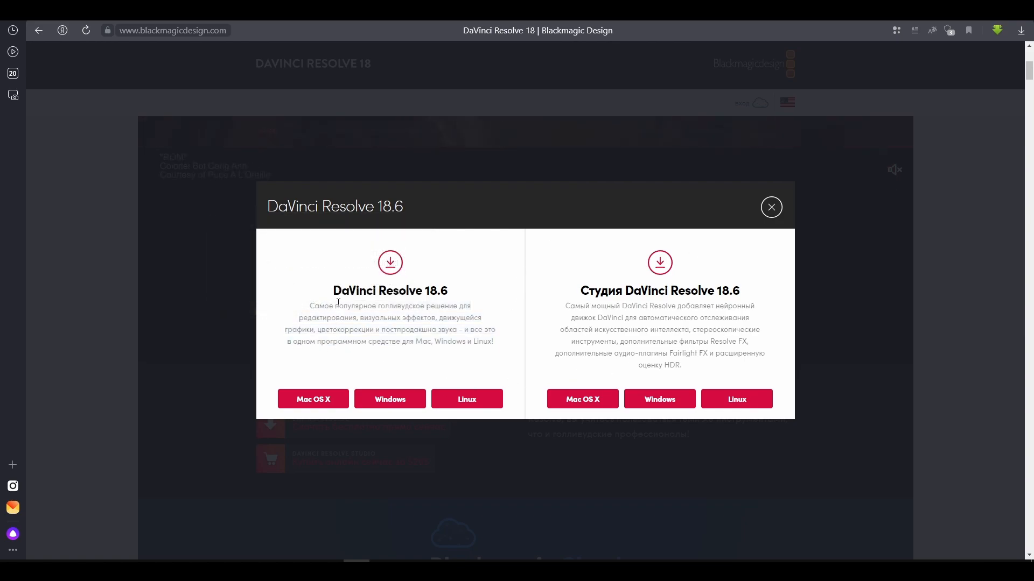
left_click_drag(334, 290, 452, 297)
mouse_move(583, 291)
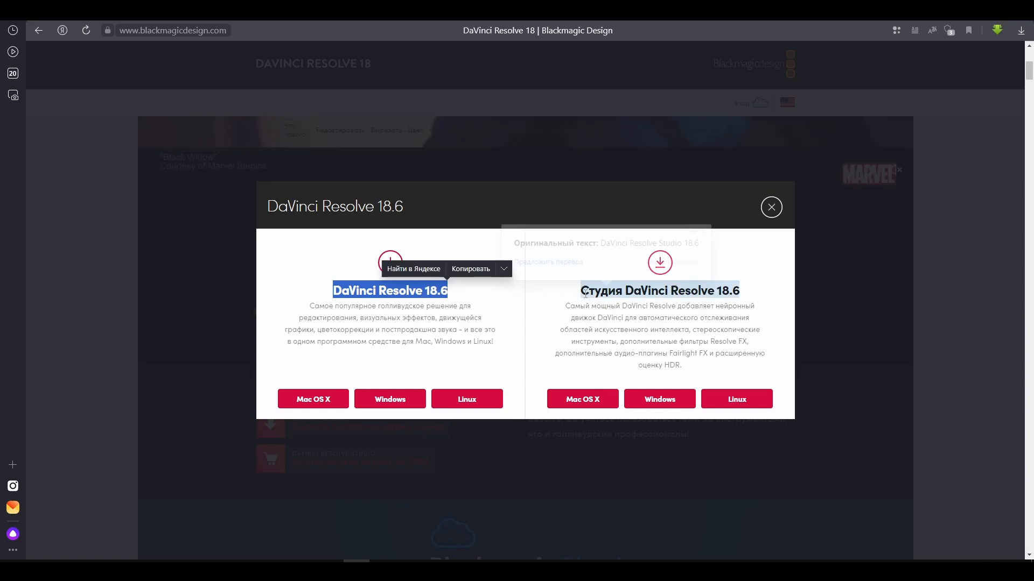
left_click_drag(584, 291, 748, 297)
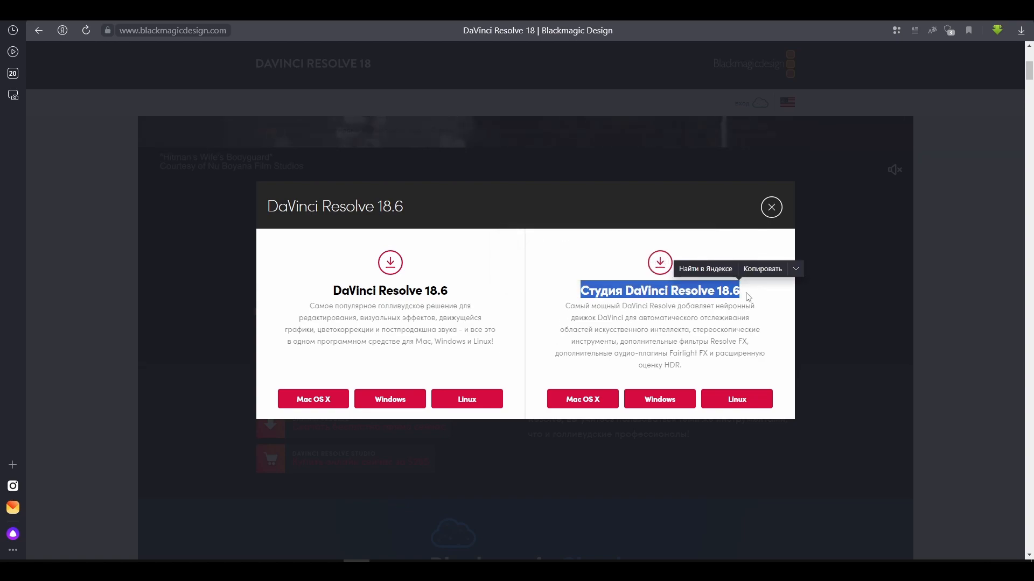
left_click_drag(336, 292, 461, 298)
left_click_drag(581, 292, 691, 370)
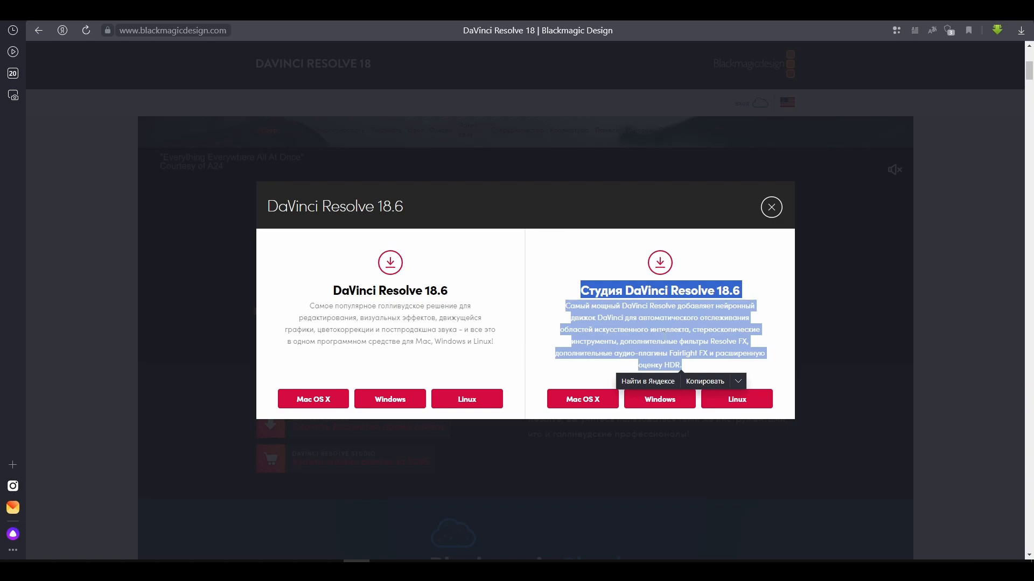
left_click(587, 261)
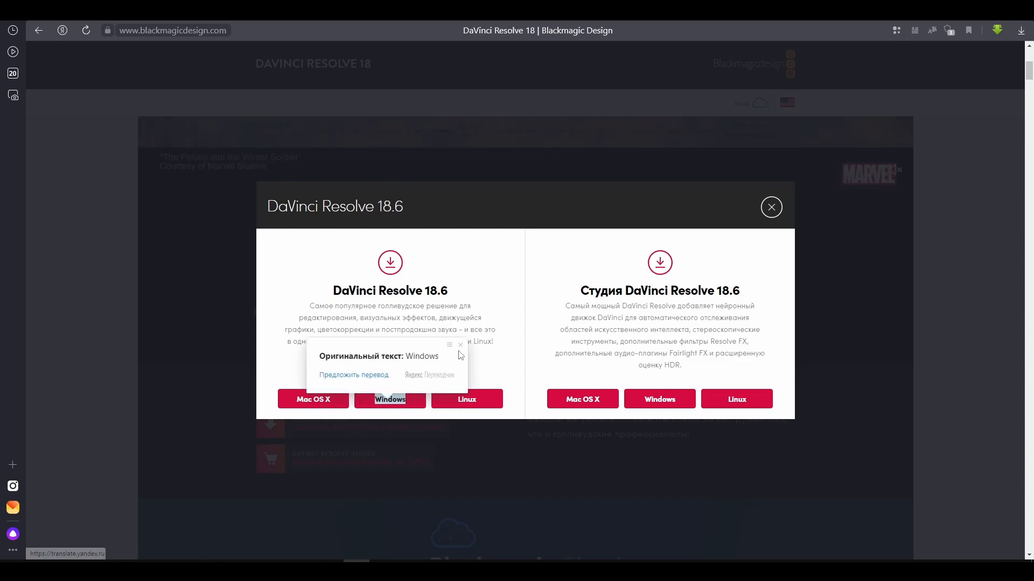
- Open the free edition's Windows download registration form, review its fields, and close it without registering
left_click(393, 404)
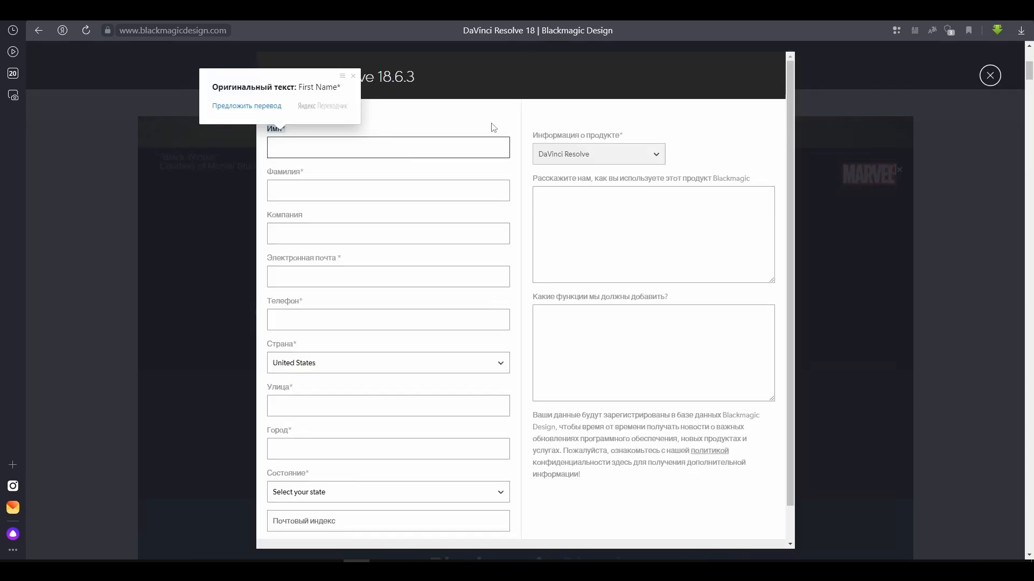
left_click(286, 149)
left_click(300, 194)
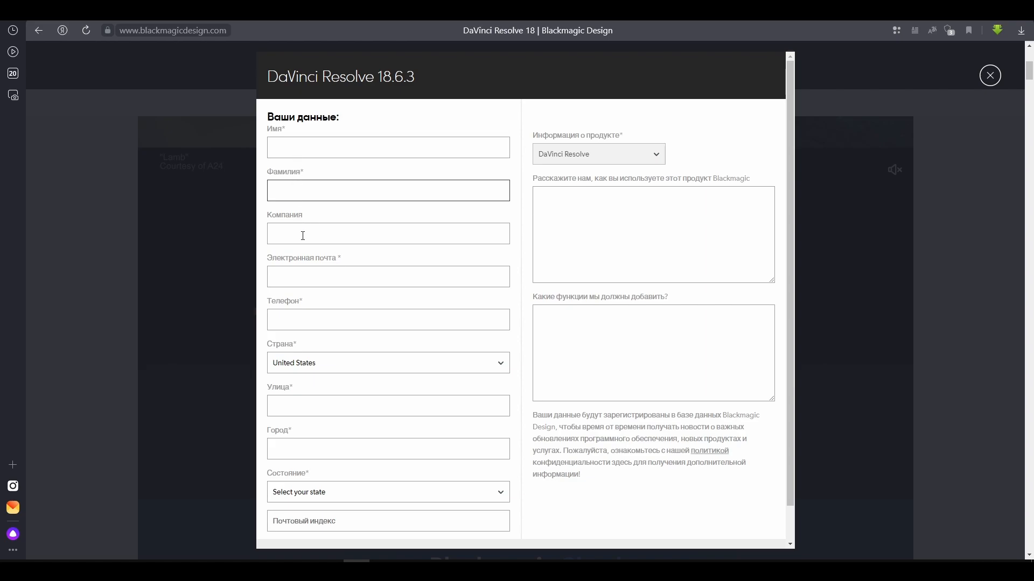
scroll(325, 427, "down", 1)
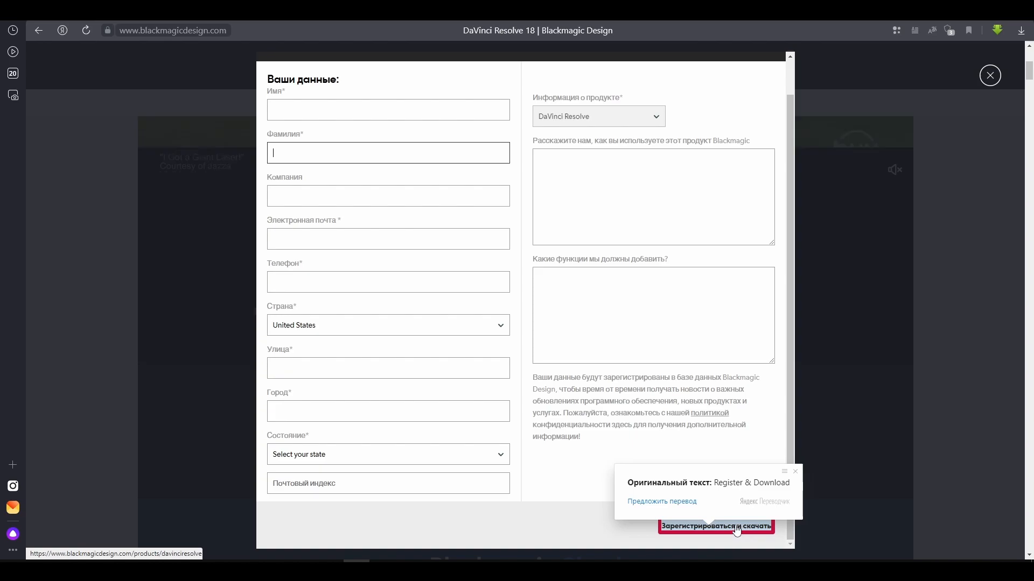
left_click(990, 76)
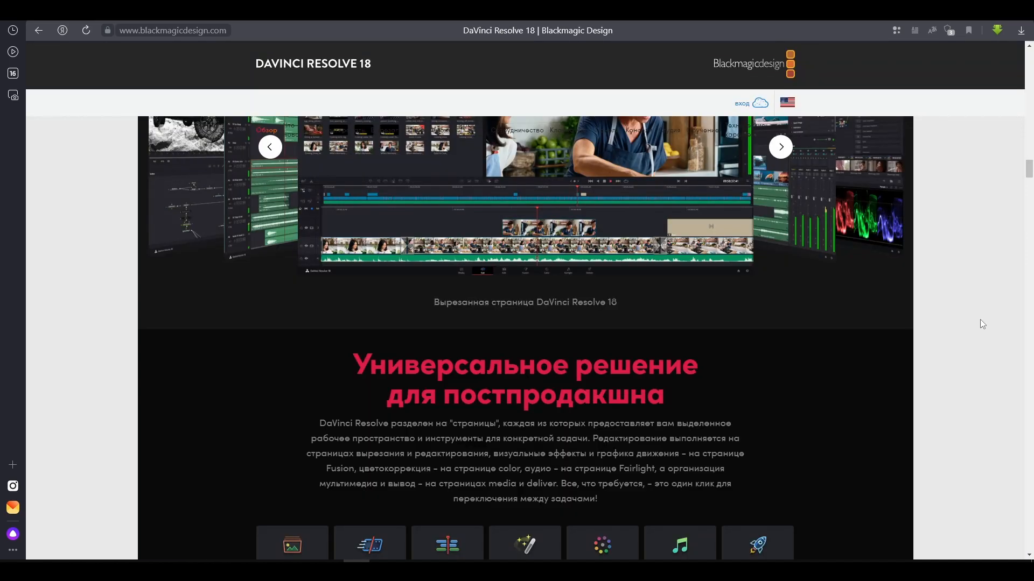
- Examine the product page's sections on the editing, cut, color and Fusion features
scroll(980, 319, "down", 5)
scroll(980, 320, "down", 12)
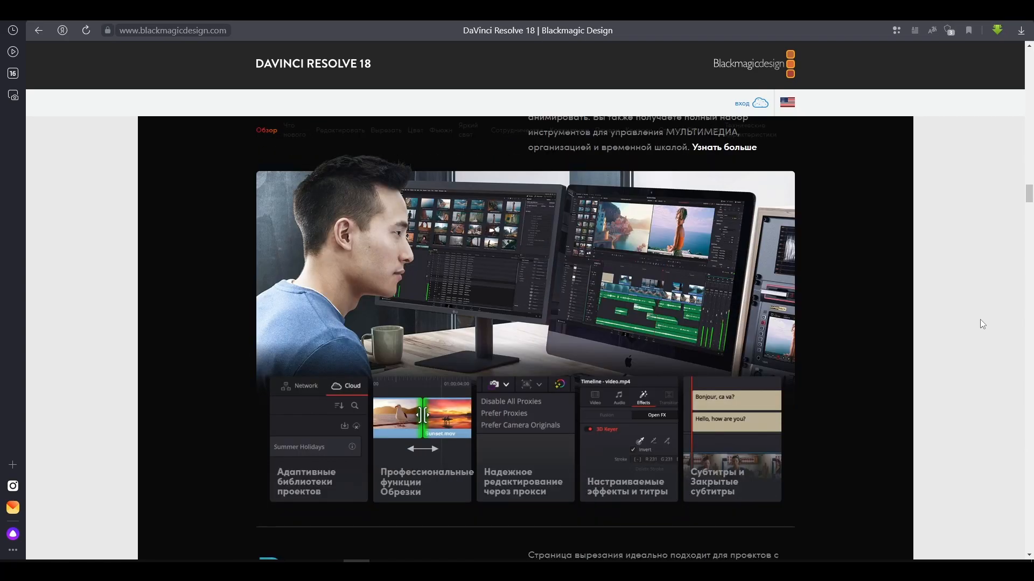
scroll(980, 320, "down", 10)
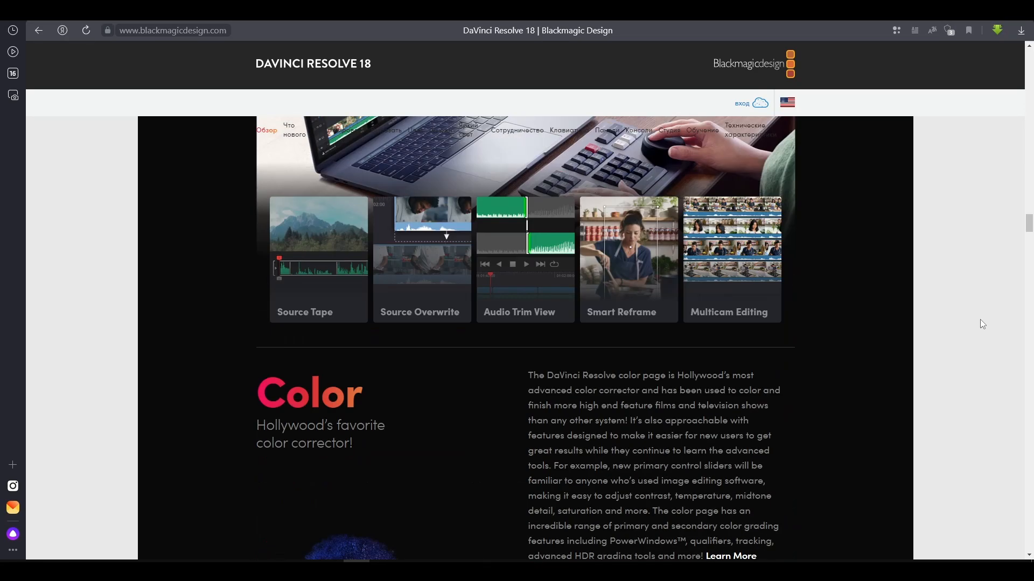
scroll(980, 319, "down", 10)
scroll(980, 319, "down", 5)
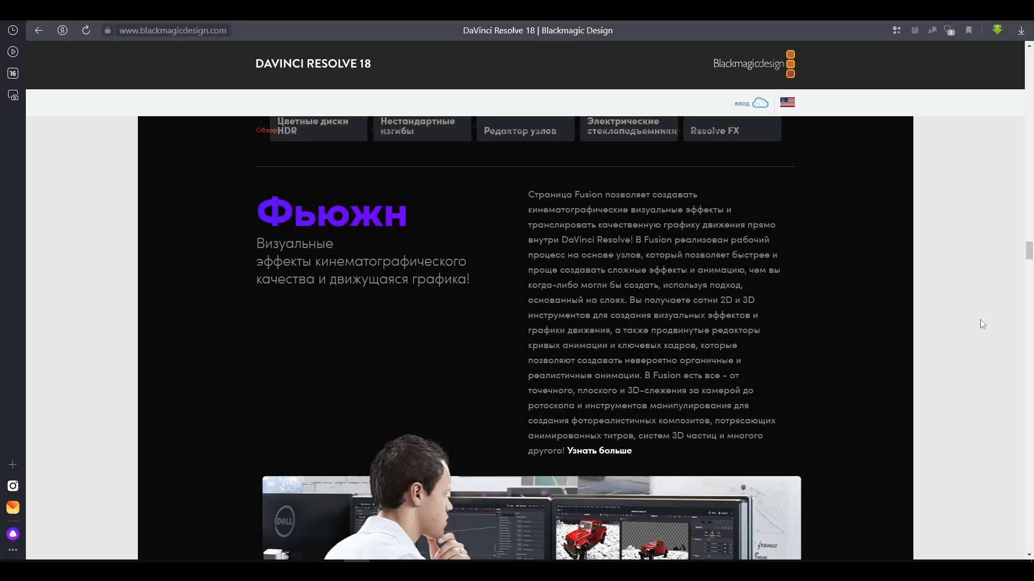
scroll(980, 318, "down", 6)
scroll(980, 319, "down", 12)
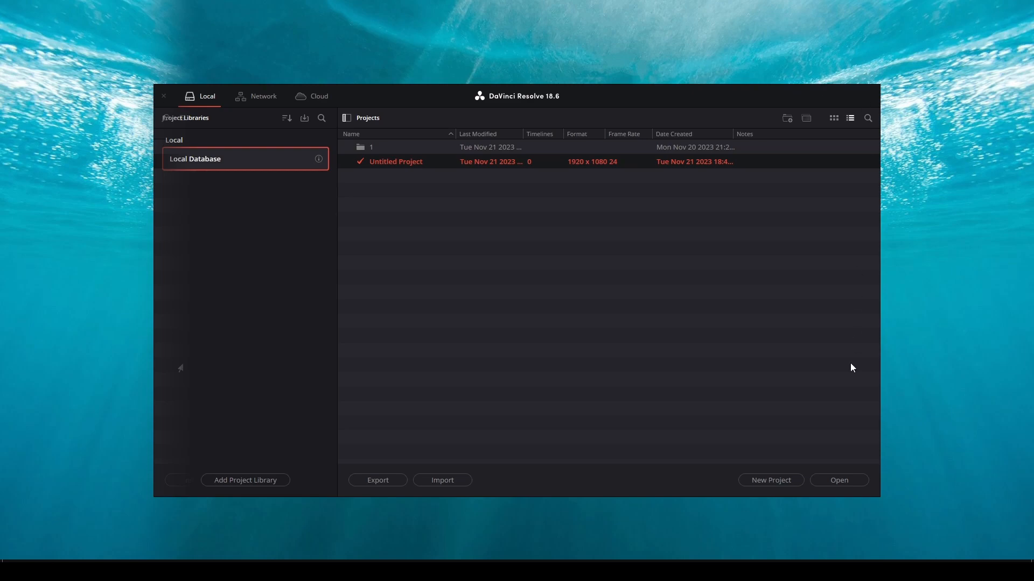
- Create a new project named 01 SABAK in the local database of DaVinci Resolve
right_click(478, 222)
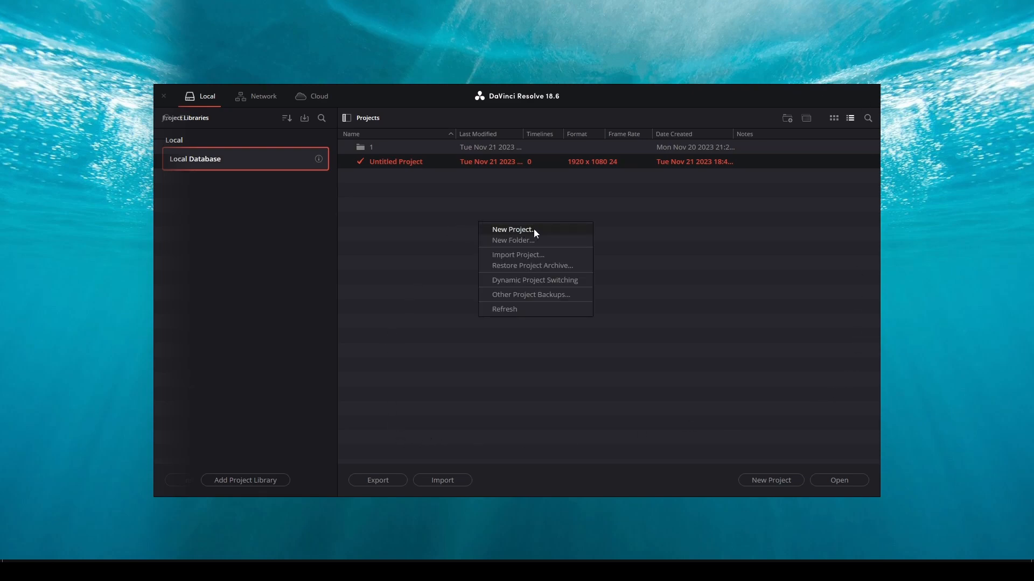
left_click(518, 231)
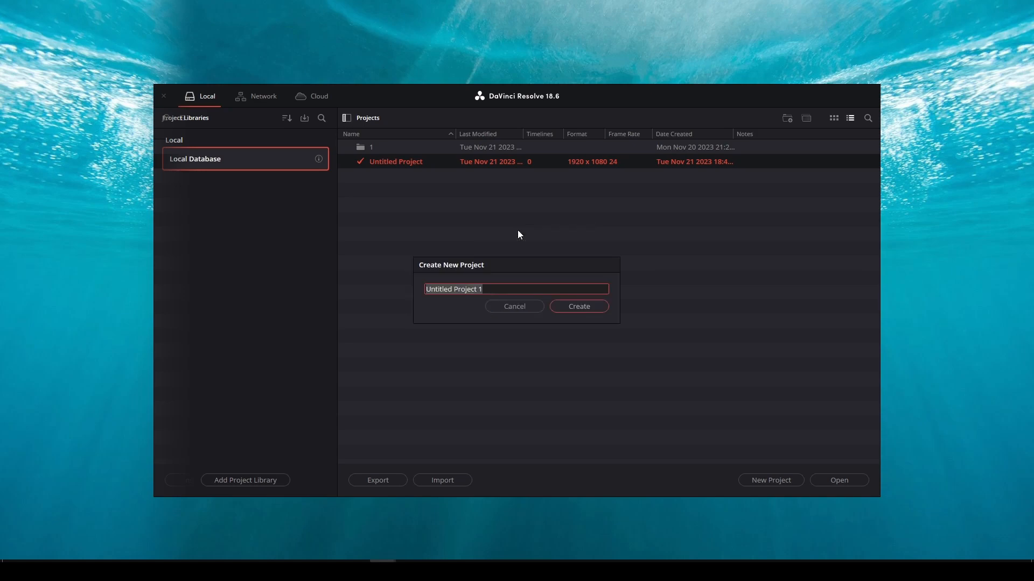
type("021")
key("BackSpace")
key("BackSpace")
type("1 SABAK")
left_click(579, 307)
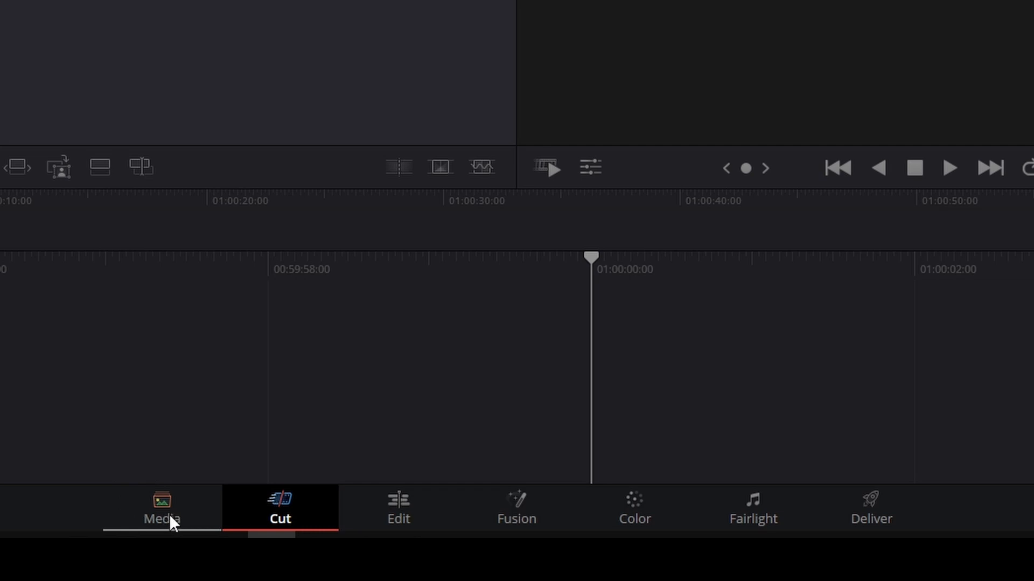
- Look through the Media, Cut, Edit, Fusion, Color, Fairlight and Deliver workspaces in turn
left_click(169, 515)
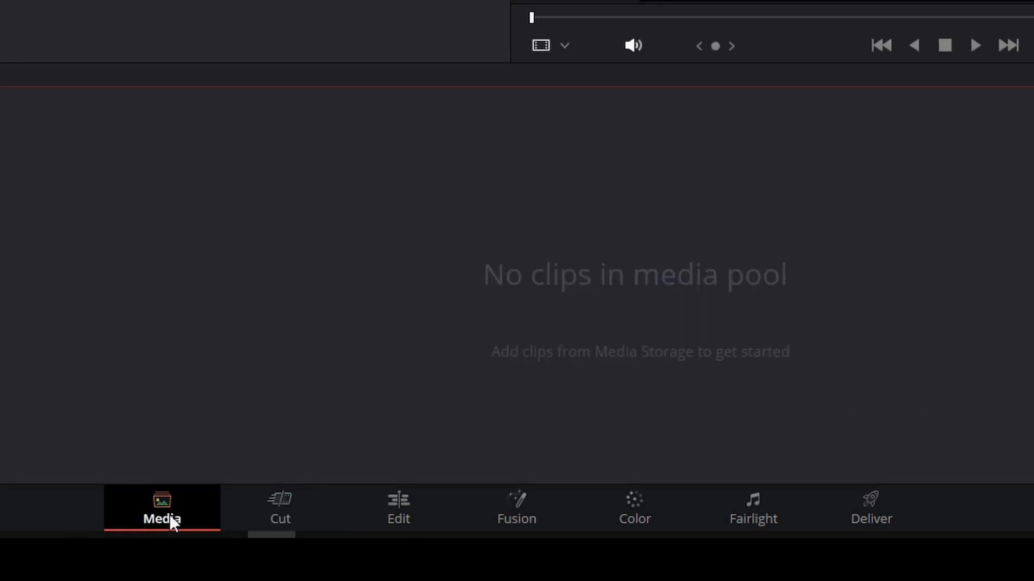
left_click(285, 520)
left_click(402, 512)
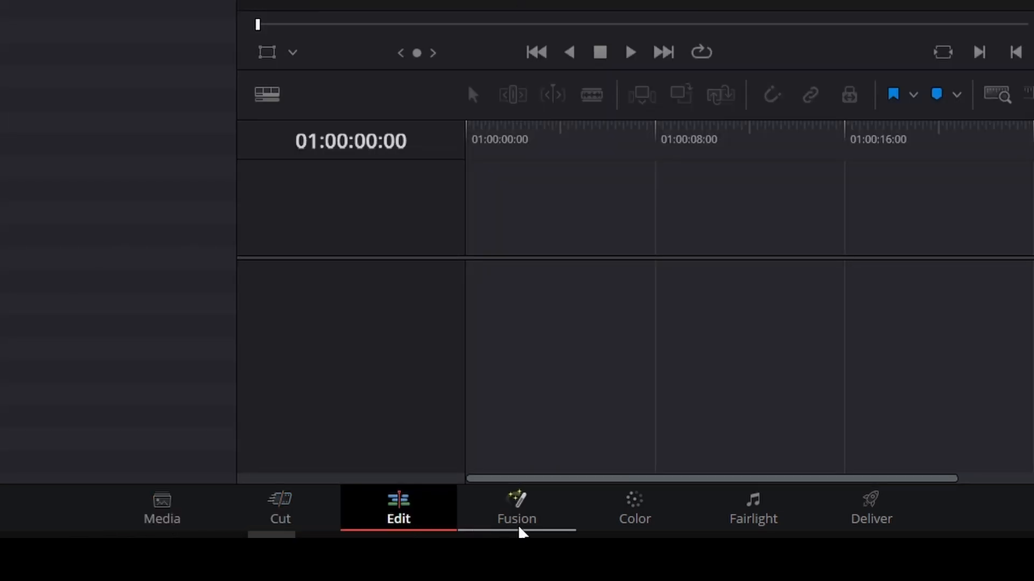
left_click(519, 517)
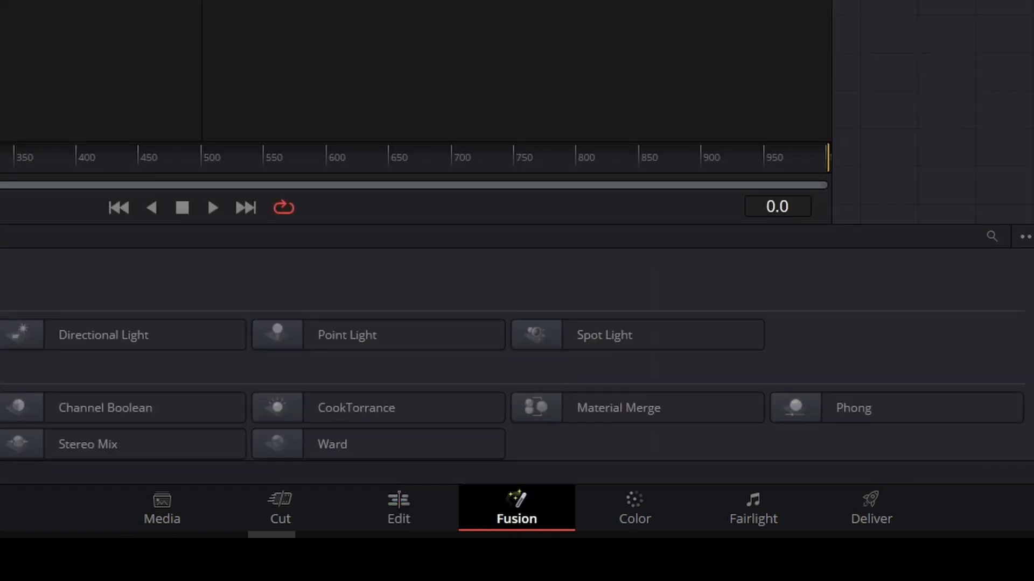
left_click(634, 508)
left_click(753, 515)
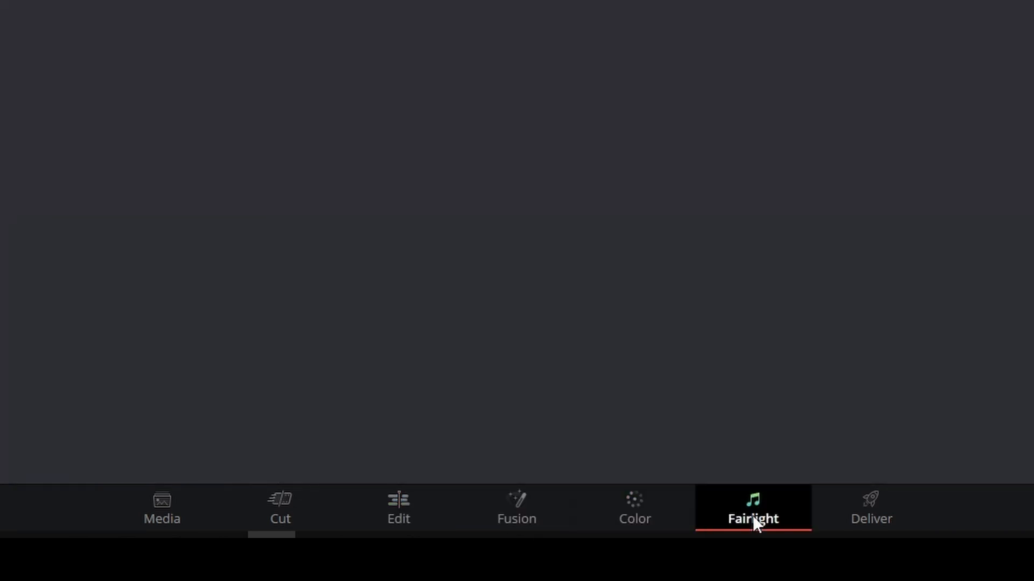
left_click(871, 517)
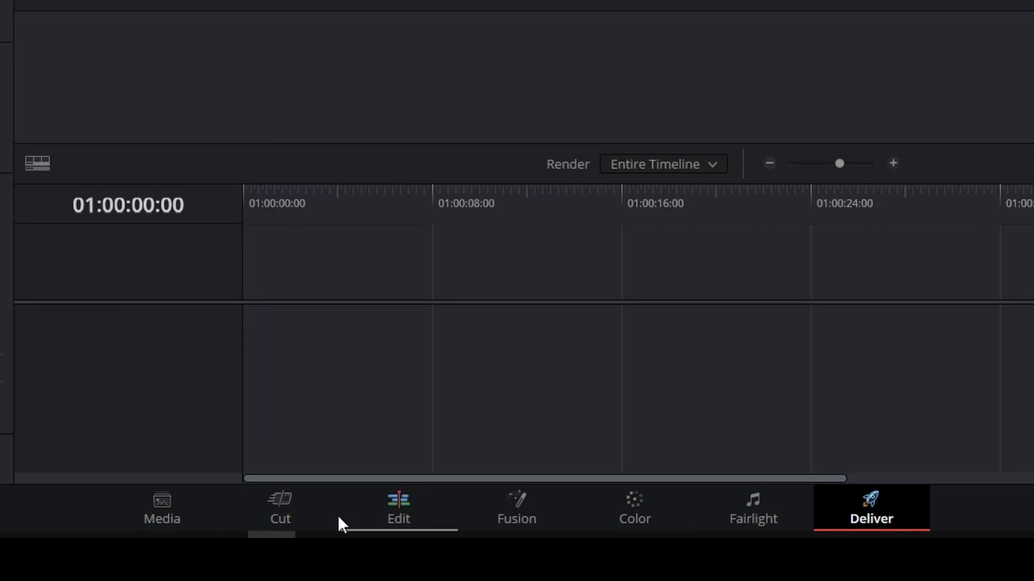
- Return to the Media workspace and browse the L: drive's storage to the YOUTUBE ASEKE folder
left_click(163, 511)
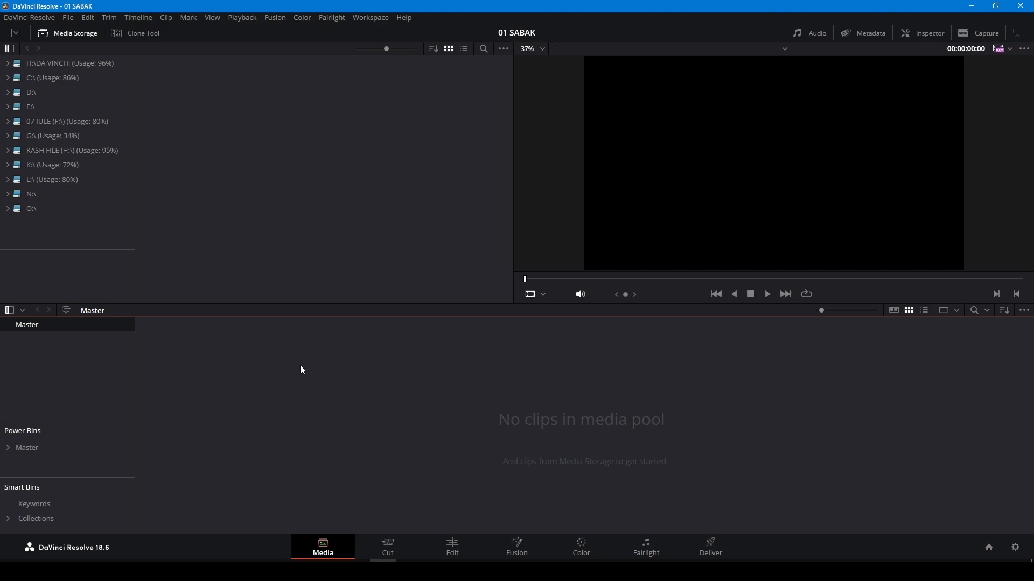
left_click(57, 180)
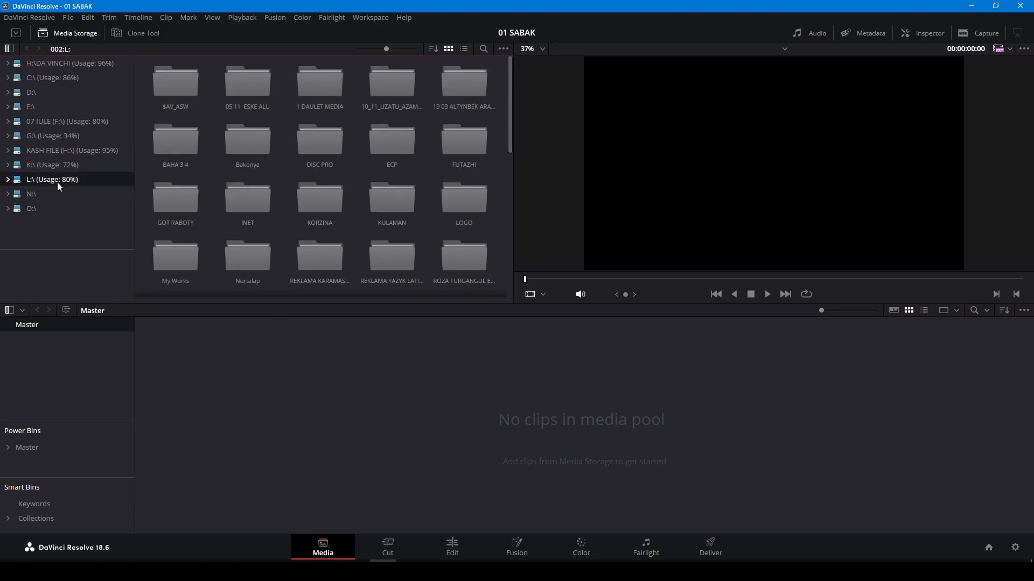
left_click(8, 180)
scroll(24, 193, "down", 6)
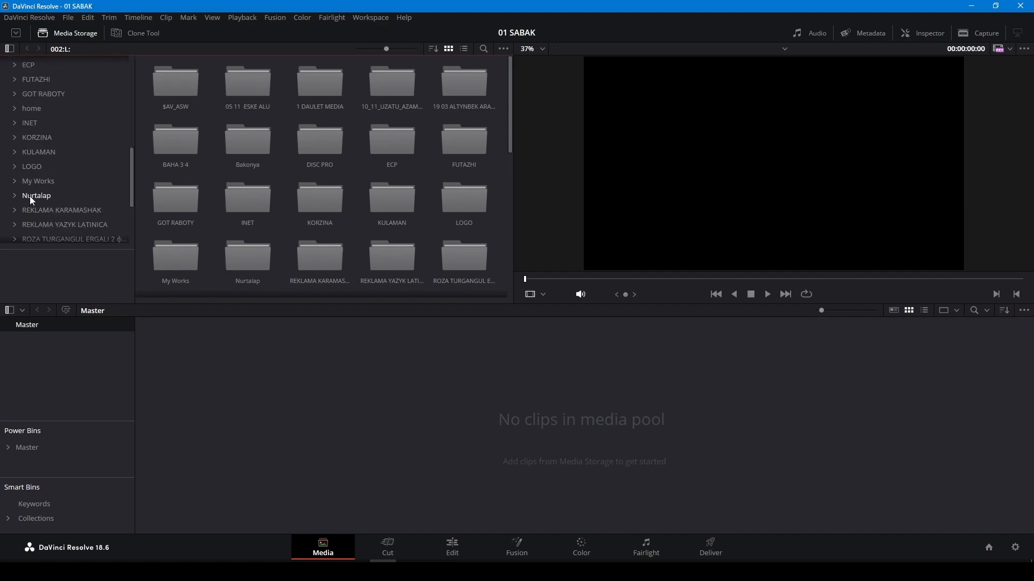
left_click(57, 190)
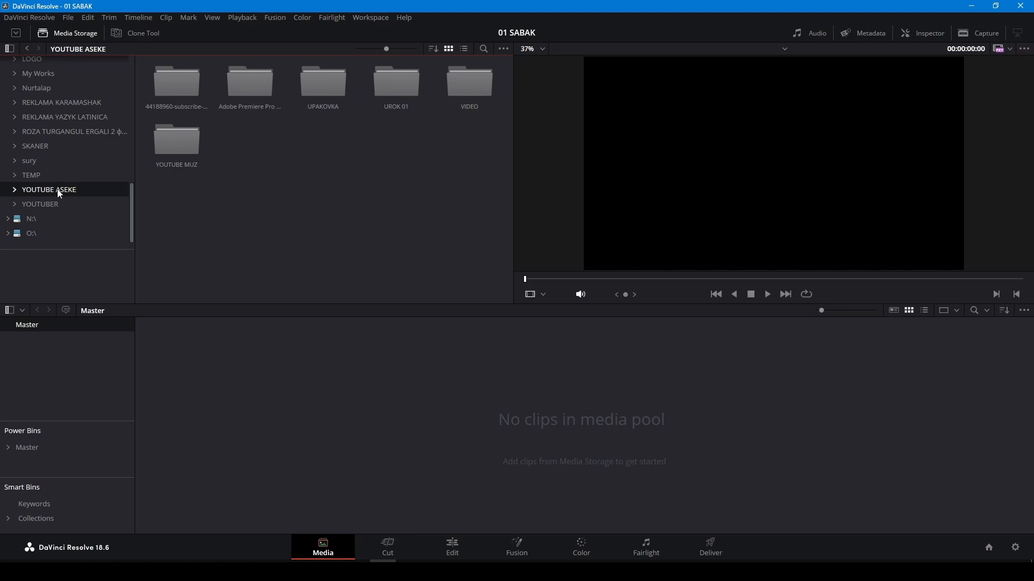
- Add the YOUTUBE ASEKE folder and its subfolders to the media pool as bins, changing the project frame rate to match the clips
right_click(60, 193)
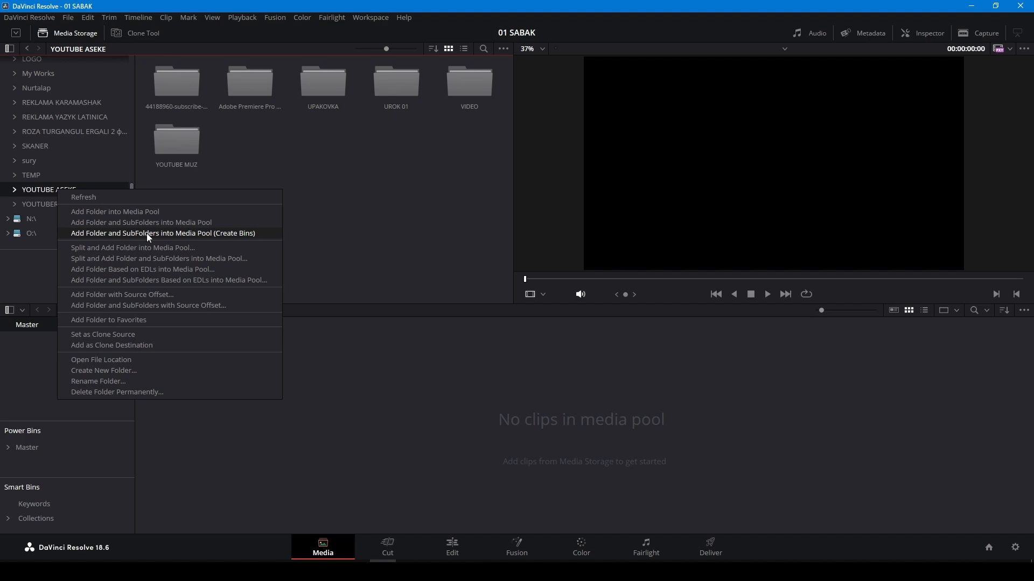
left_click(111, 235)
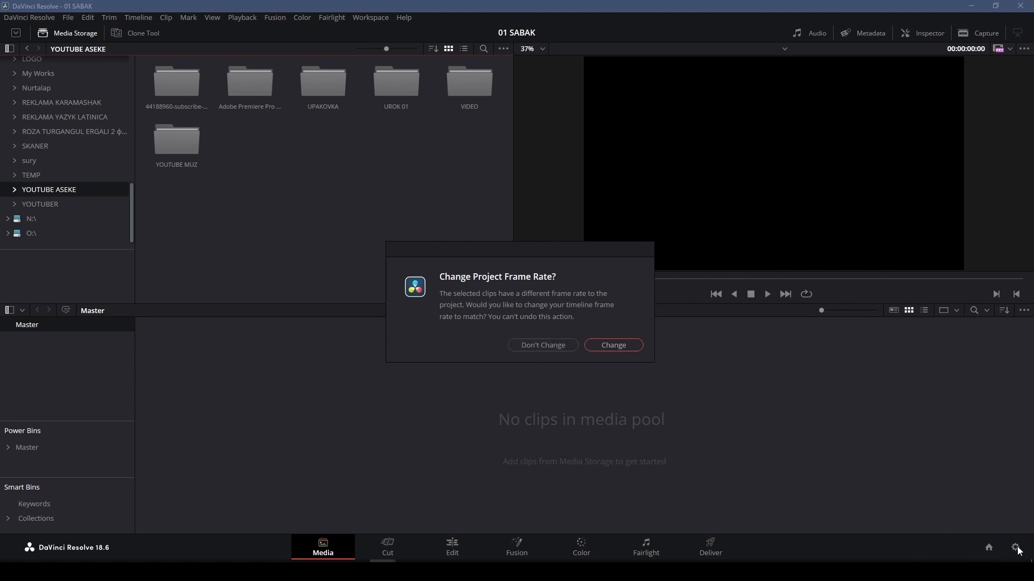
left_click(617, 346)
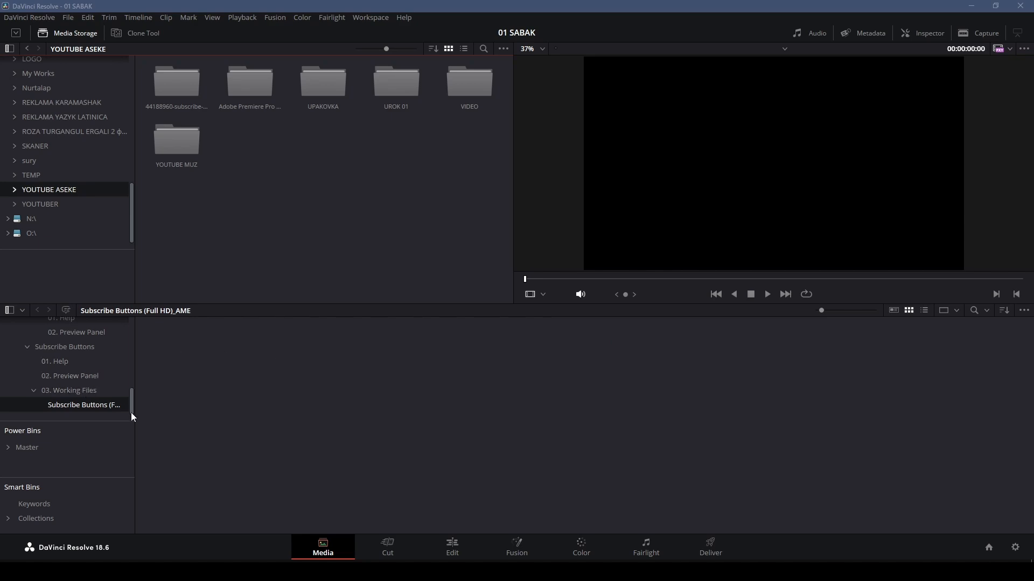
- Collapse the imported bin tree up to Master, then open the YOUTUBE ASEKE bin and expand its sub-bins
left_click_drag(132, 405, 134, 395)
left_click_drag(134, 396, 137, 334)
left_click(21, 382)
left_click(15, 340)
left_click(22, 325)
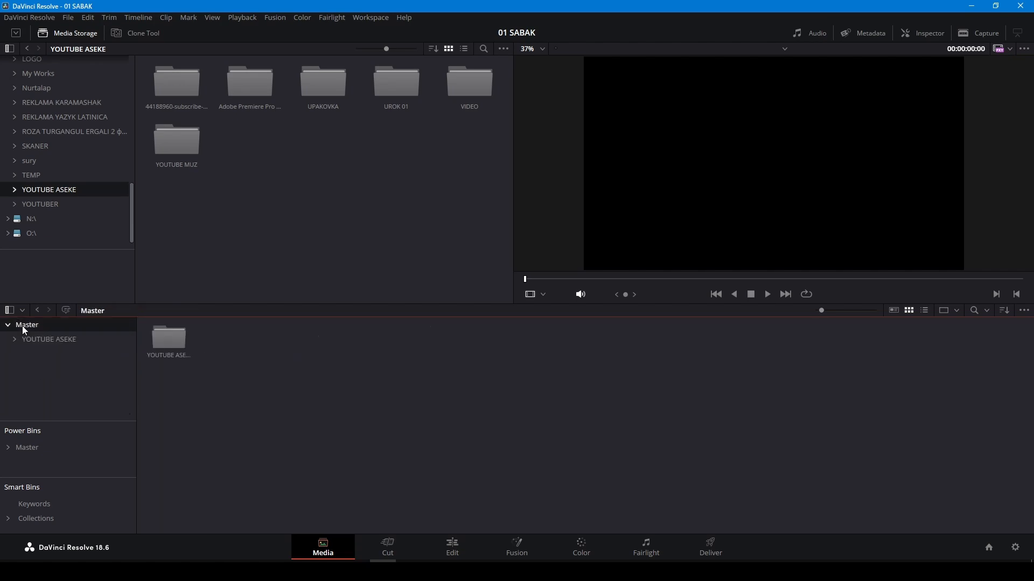
left_click(50, 340)
left_click(15, 340)
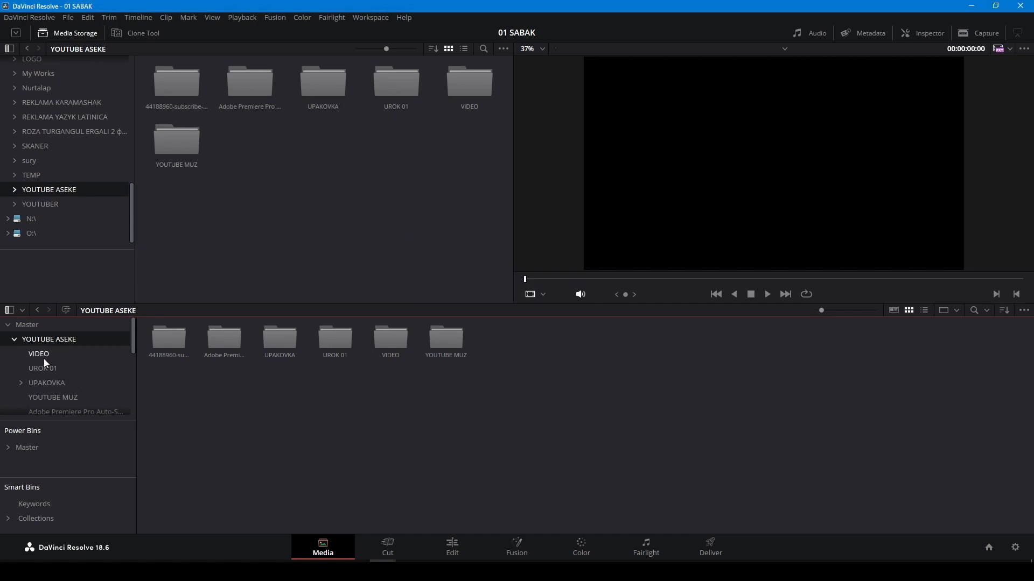
- Look into the VIDEO and UROK 01 bins of the media pool, leaving the VIDEO bin open
left_click(39, 356)
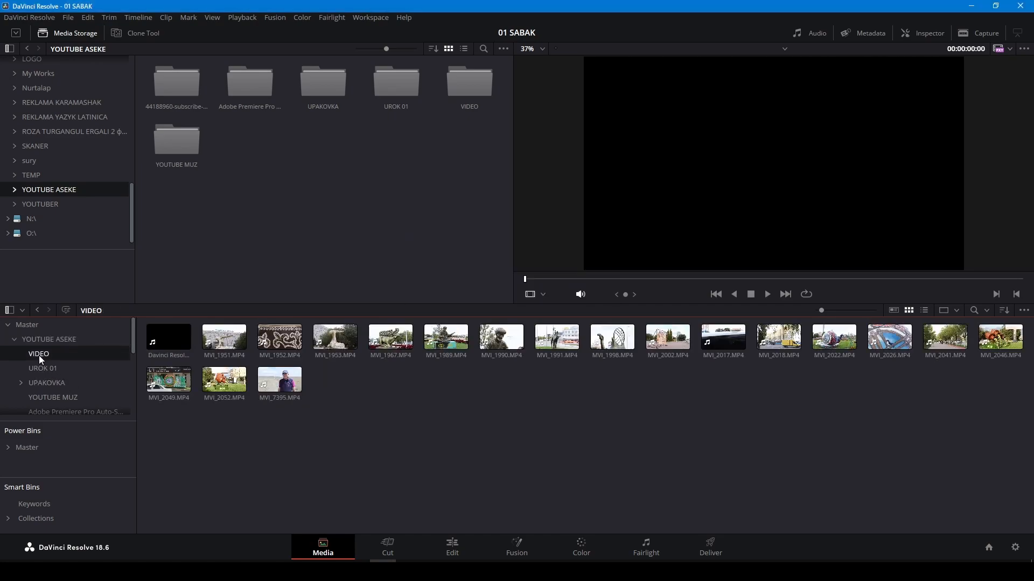
left_click(41, 370)
left_click(40, 355)
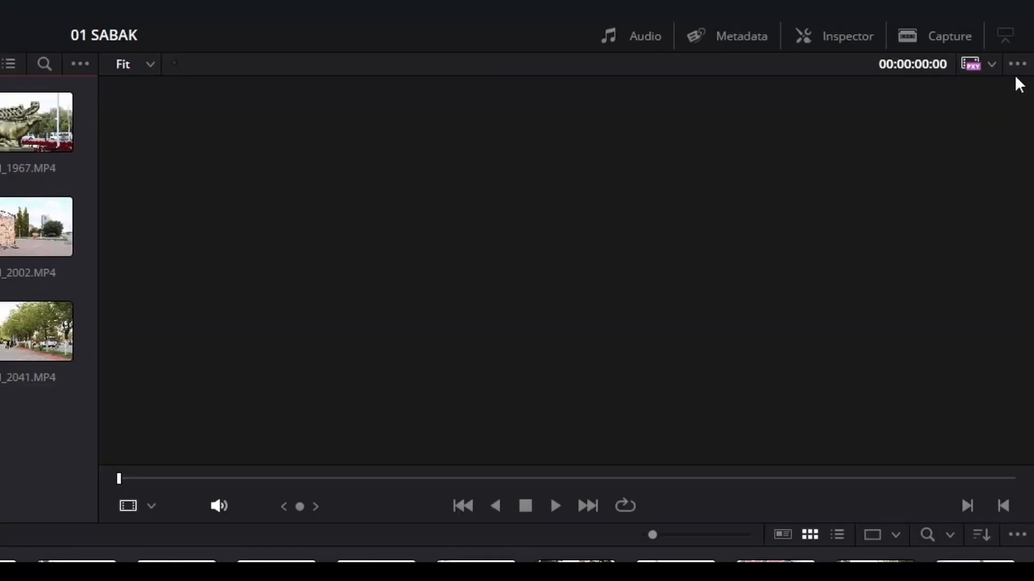
- Check the viewer's Live Media Preview option and preview several clips from the storage's VIDEO folder, including MVI_7395.MP4 and MVI_1991.MP4
left_click(1024, 49)
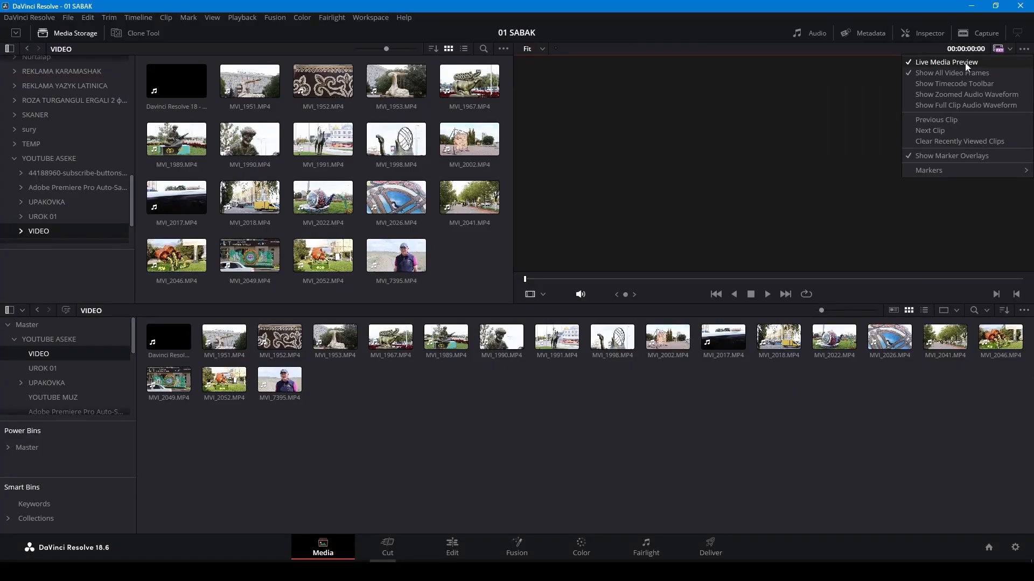
left_click(480, 249)
left_click(386, 262)
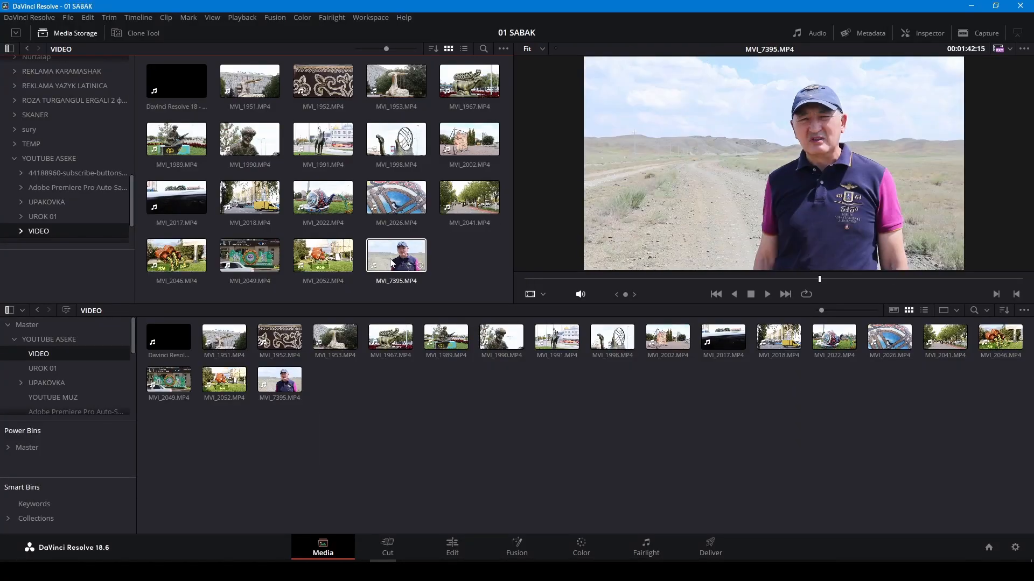
left_click(321, 264)
left_click(374, 209)
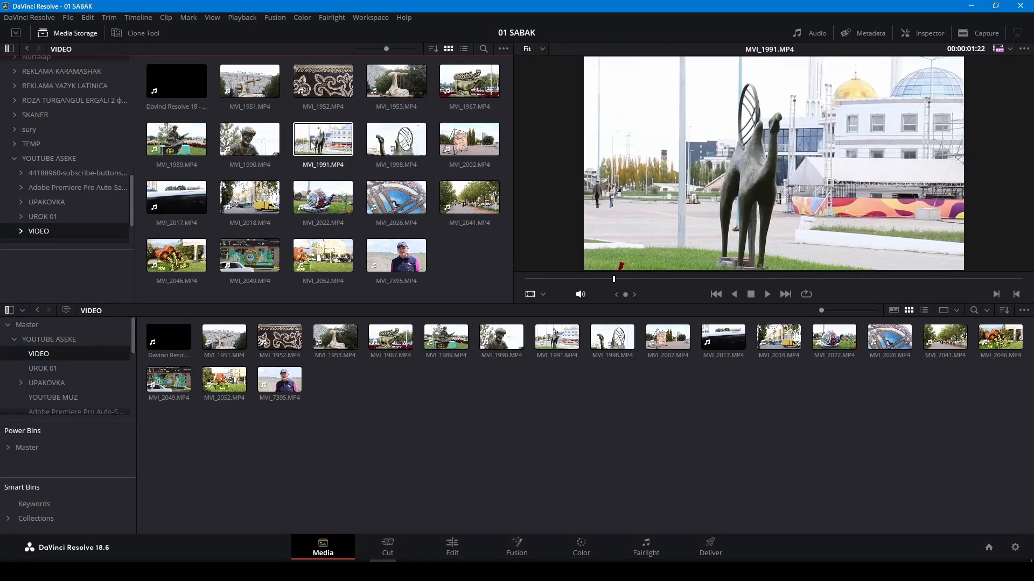
left_click(336, 152)
- Load MVI_7395.MP4 with its zoomed audio waveform shown in the viewer and scrub it to 00:01:31:00
left_click(414, 265)
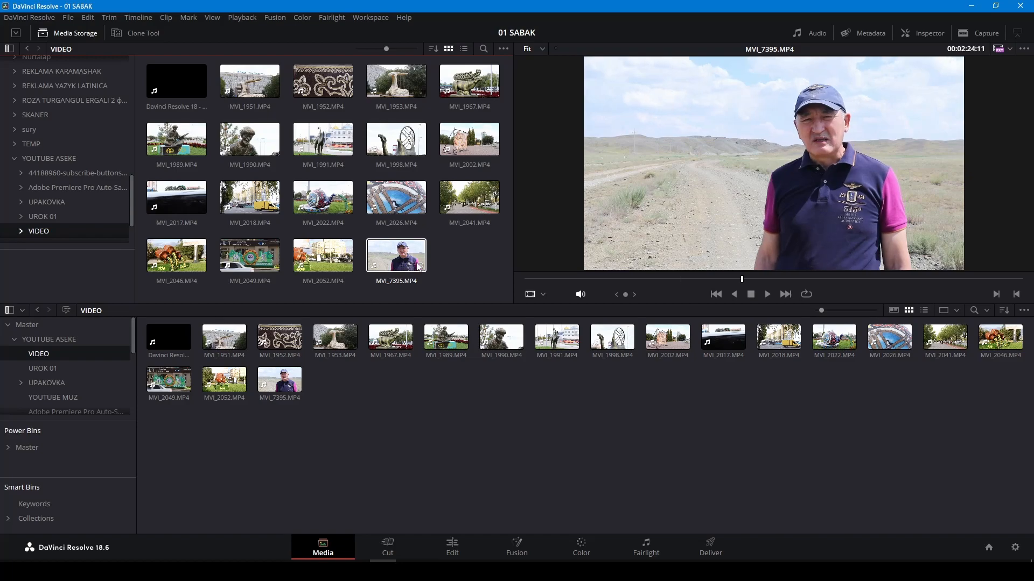
left_click(456, 267)
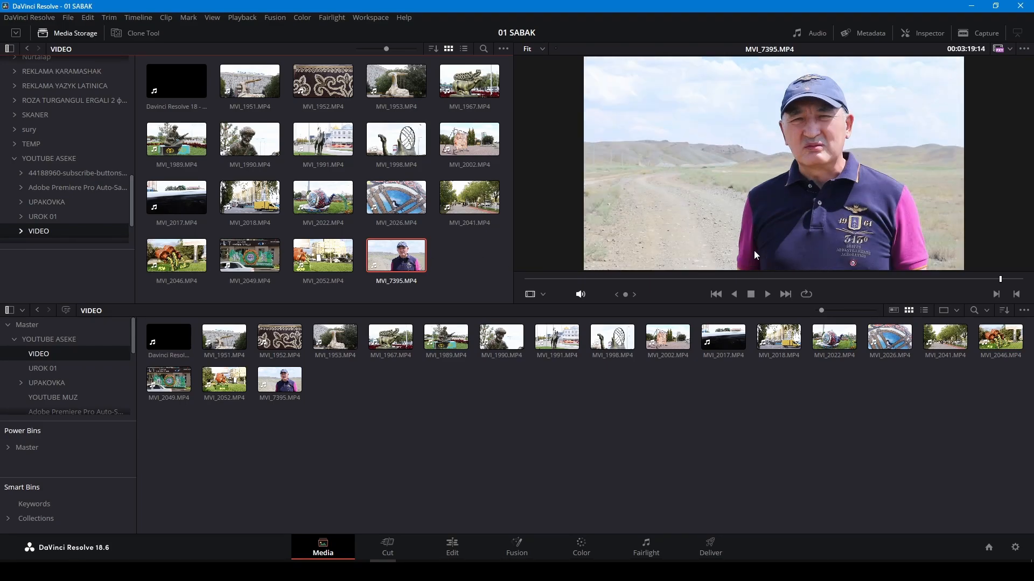
left_click(1024, 49)
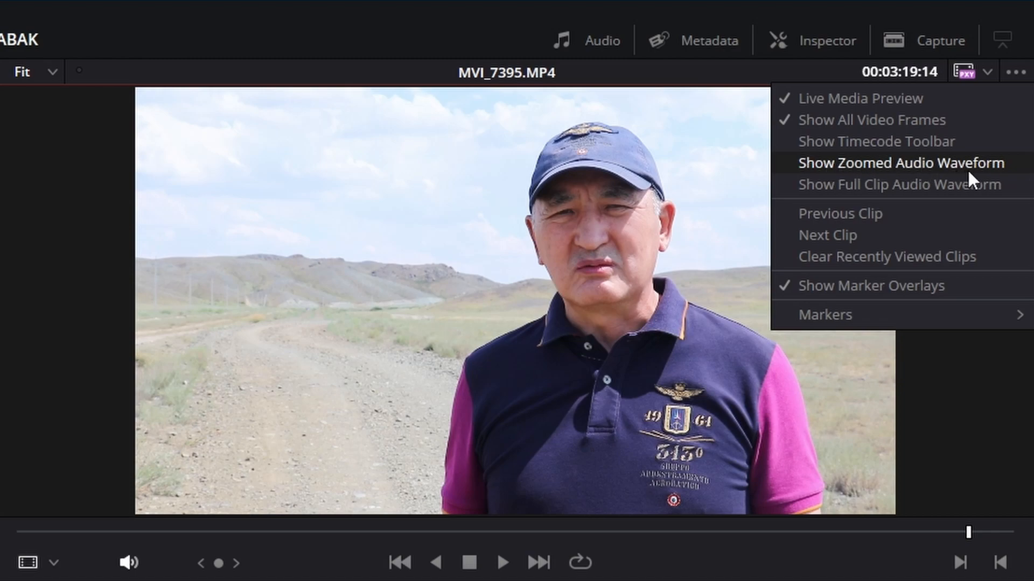
left_click(949, 161)
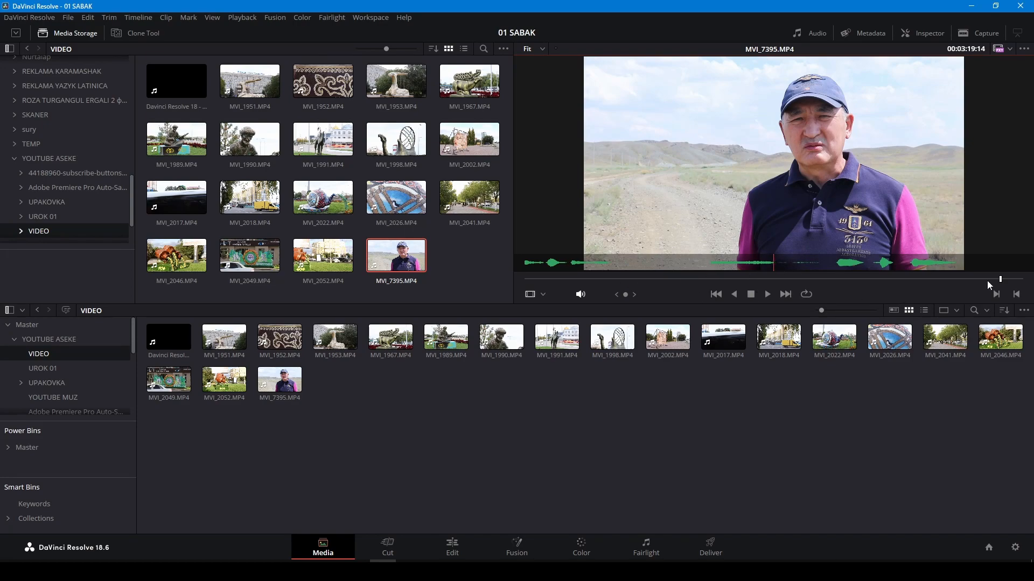
left_click_drag(997, 280, 745, 288)
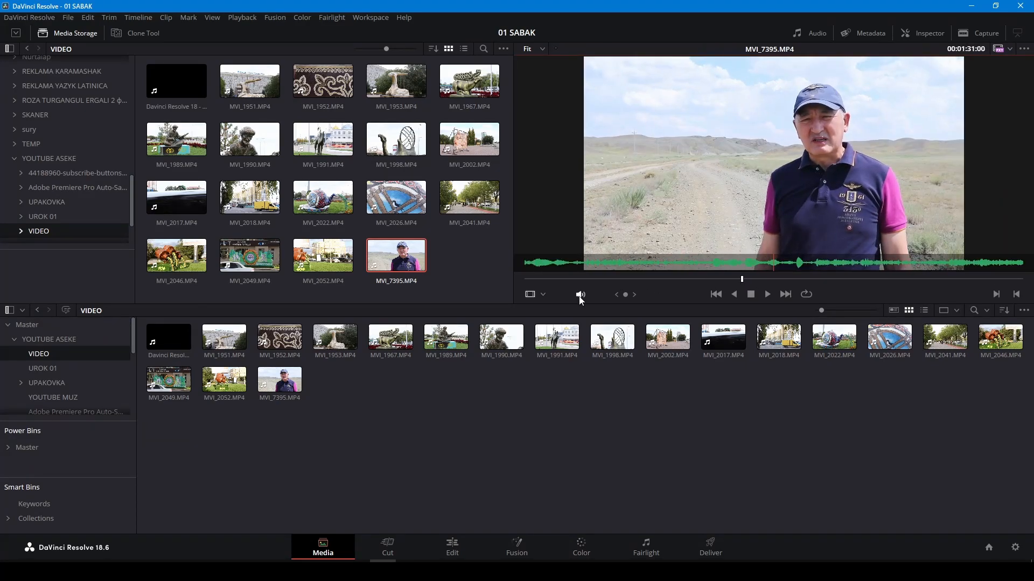
- Shrink the media pool thumbnails slightly and try list view in the media pool and media storage, returning both to thumbnails
mouse_move(820, 310)
left_mouse_down()
mouse_move(848, 309)
mouse_move(820, 312)
left_mouse_up()
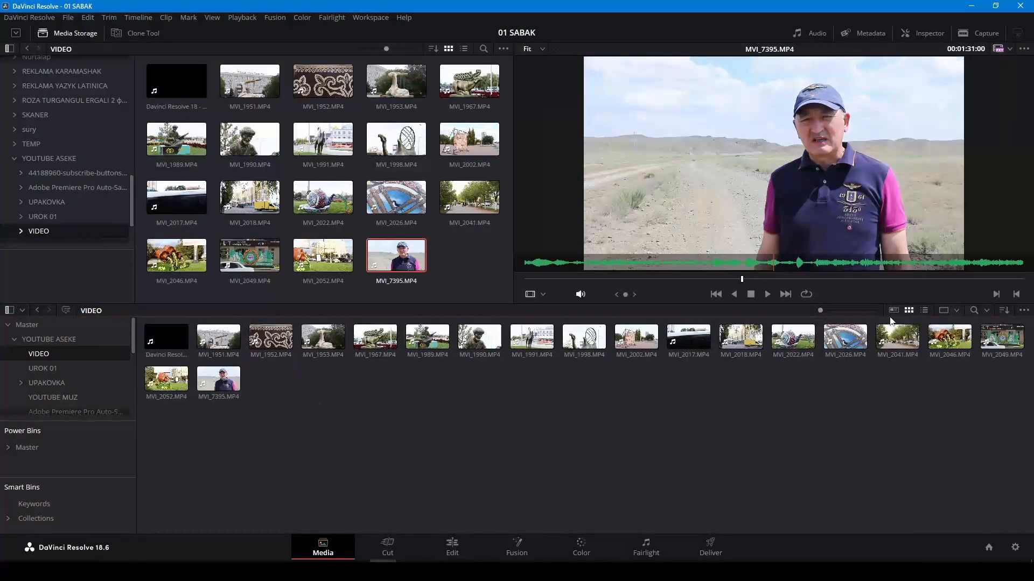
left_click(924, 313)
left_click(909, 311)
left_click(924, 312)
left_click(909, 312)
left_click(925, 312)
left_click(909, 311)
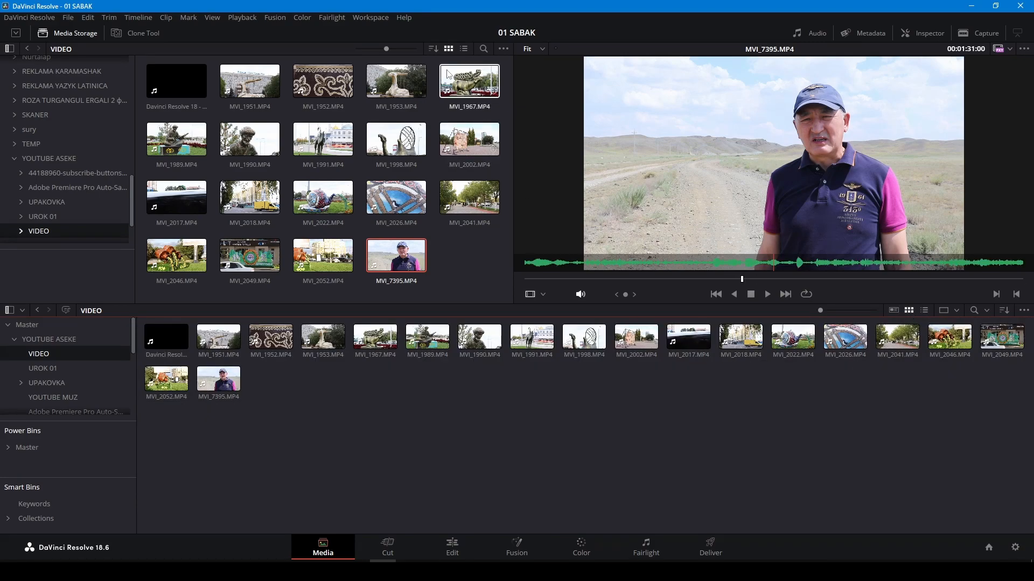
left_click(464, 49)
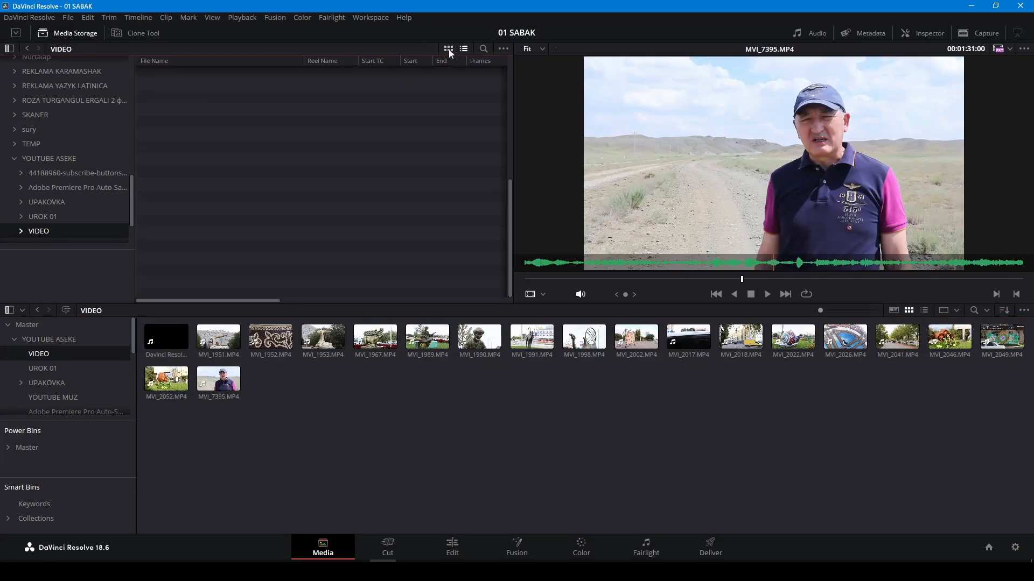
left_click(448, 50)
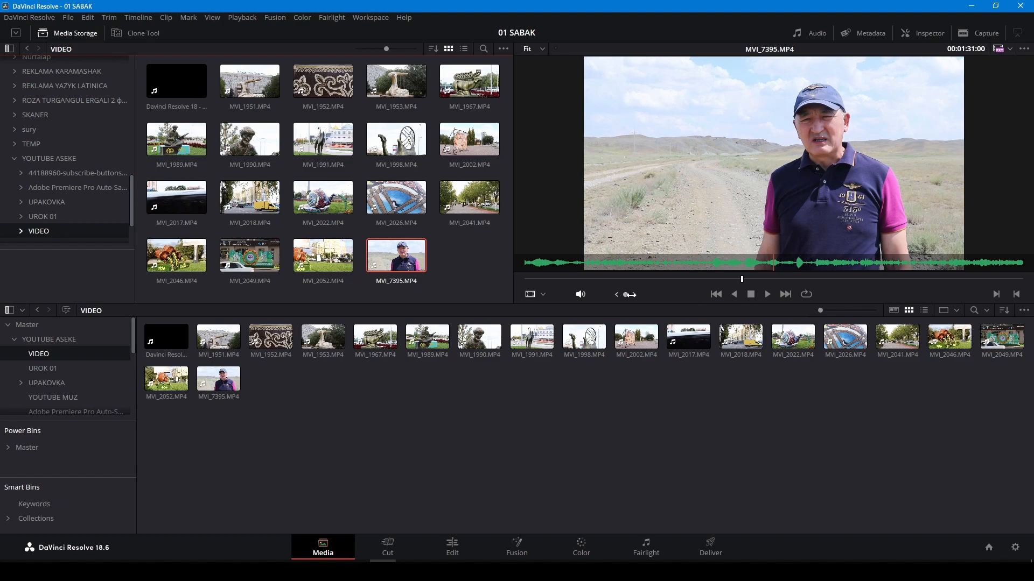
- Jog MVI_7395.MP4 to 00:01:41:01 and mark an In point there
left_click_drag(742, 279, 769, 282)
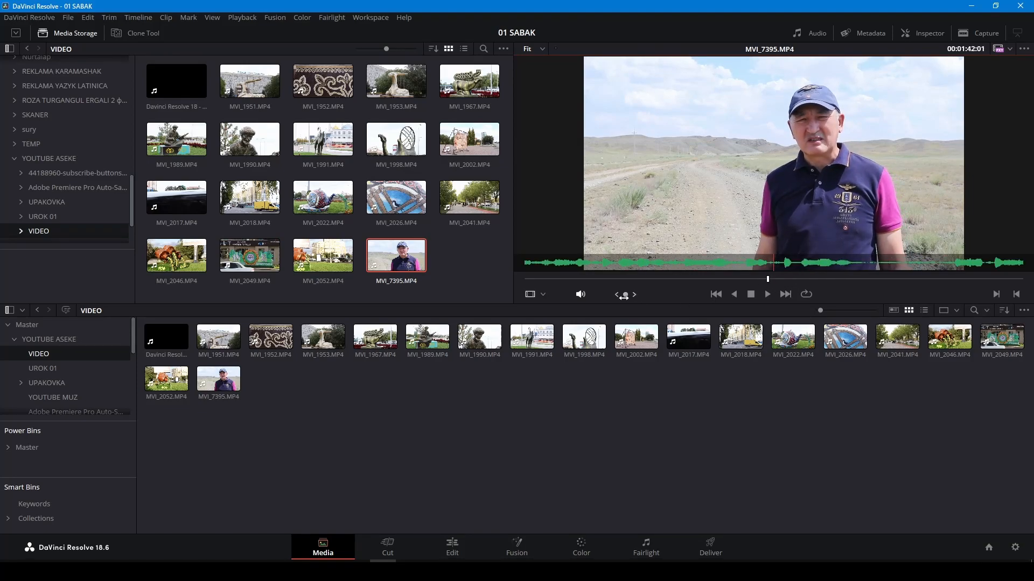
left_click_drag(624, 296, 631, 295)
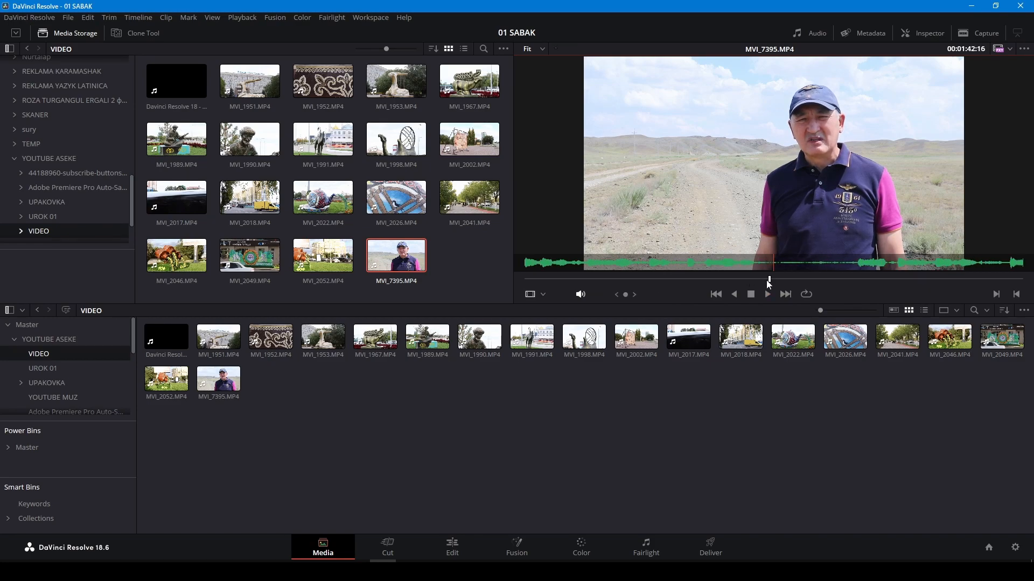
left_click(765, 279)
left_click_drag(626, 294, 630, 295)
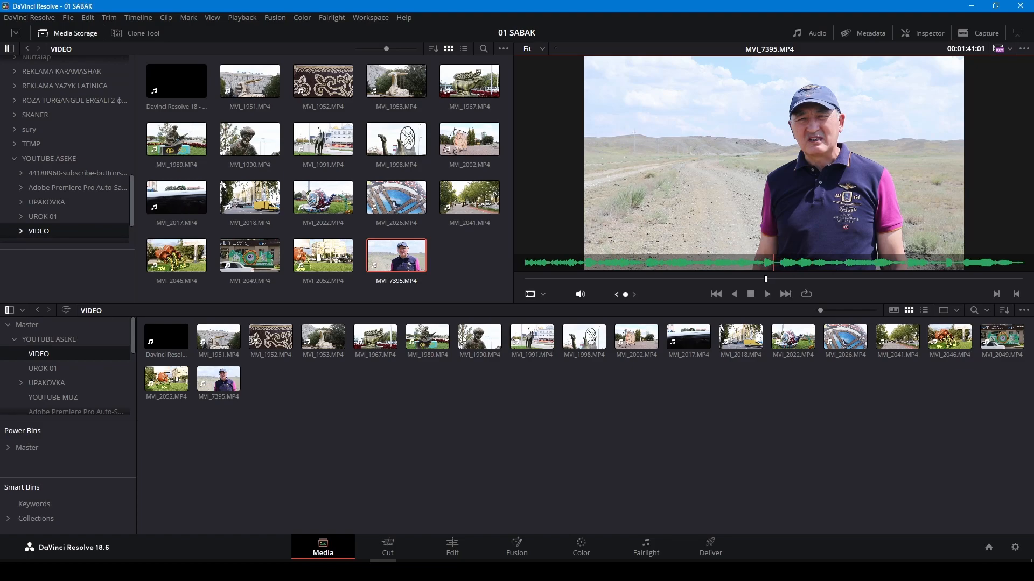
key("i")
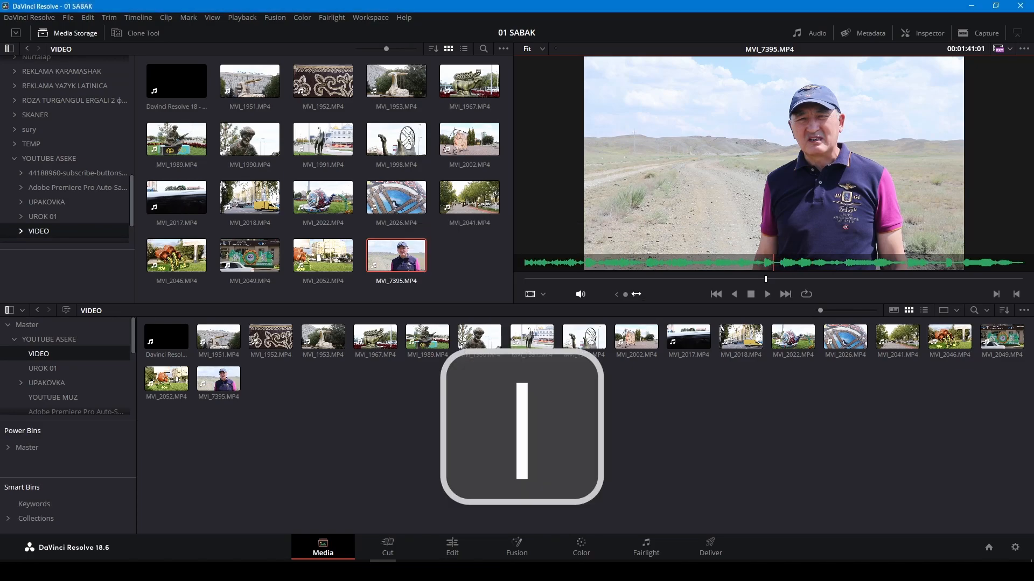
- Play and jog further through MVI_7395.MP4 and set its In point at 00:01:43:03
left_click_drag(630, 294, 635, 294)
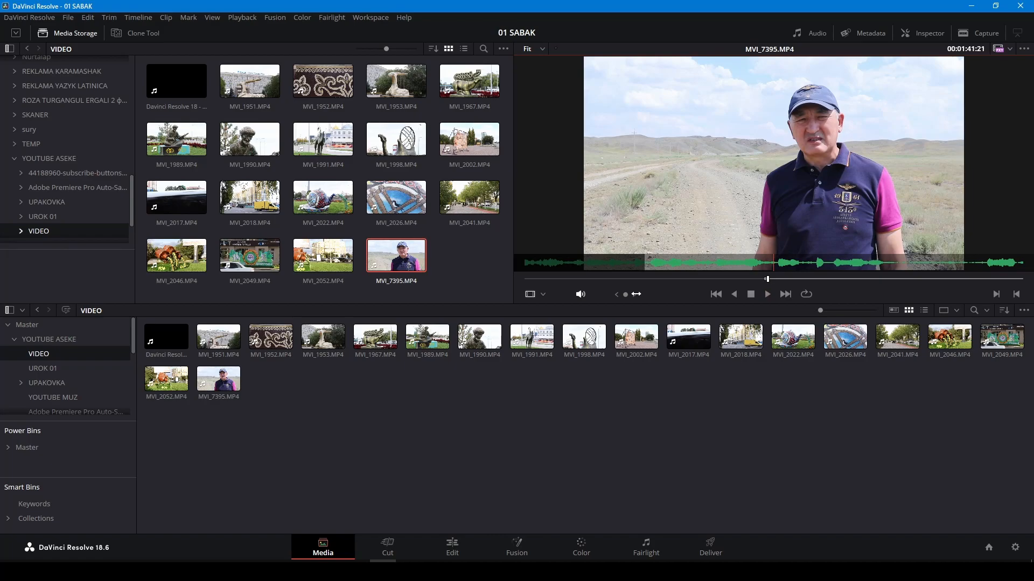
key("space")
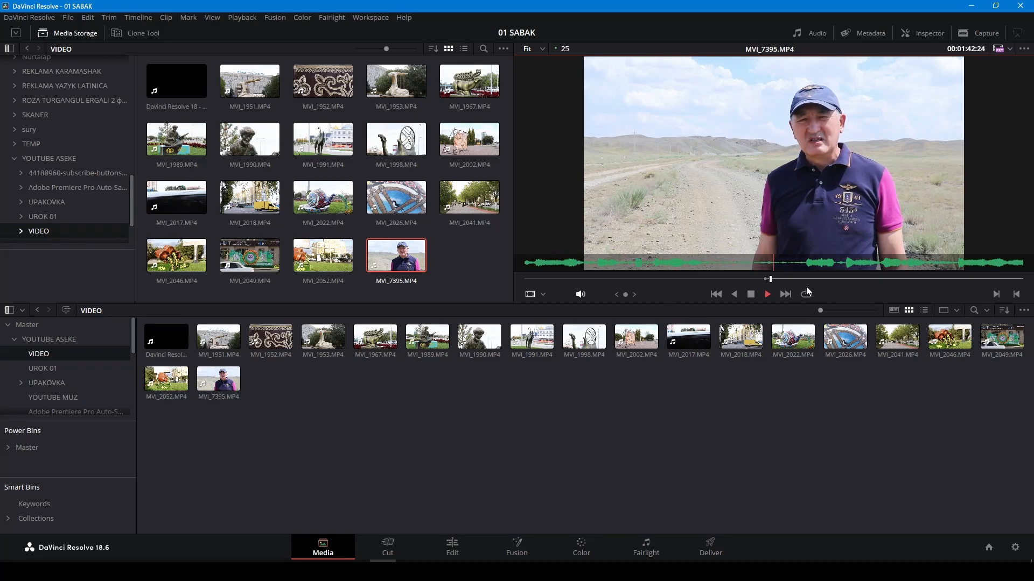
key("space")
key("j")
key("k")
mouse_move(632, 297)
left_mouse_down()
mouse_move(646, 297)
mouse_move(634, 295)
left_mouse_up()
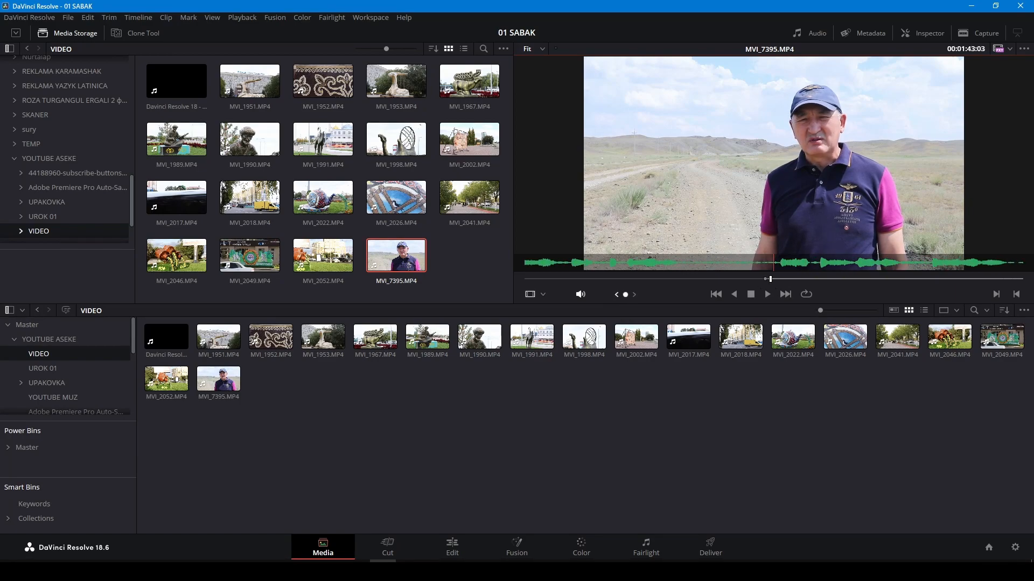
key("l")
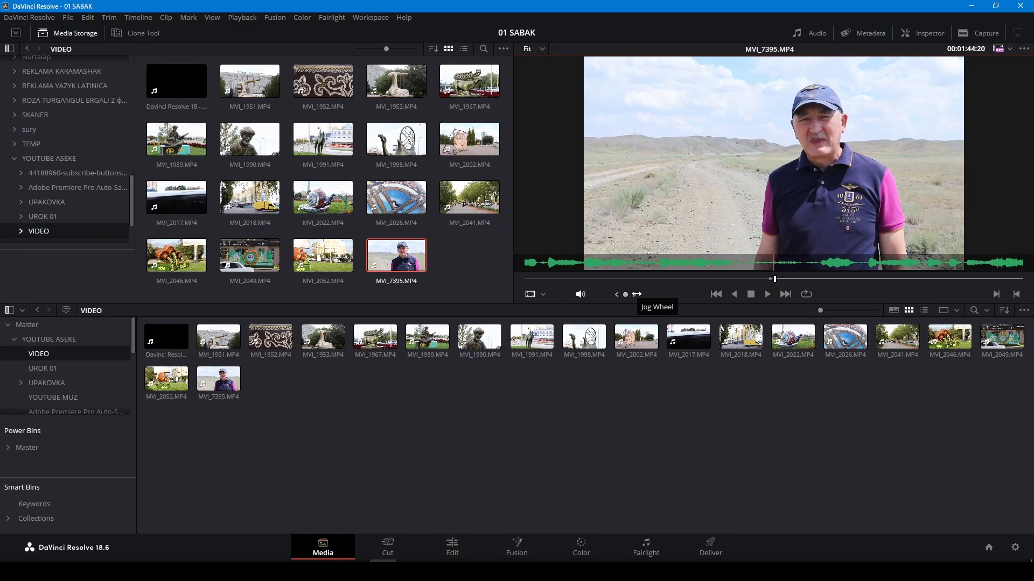
- Mark the Out point of MVI_7395.MP4 at 00:01:47:06 and add the marked range from the viewer to the VIDEO bin
key("k")
key("l")
key("k")
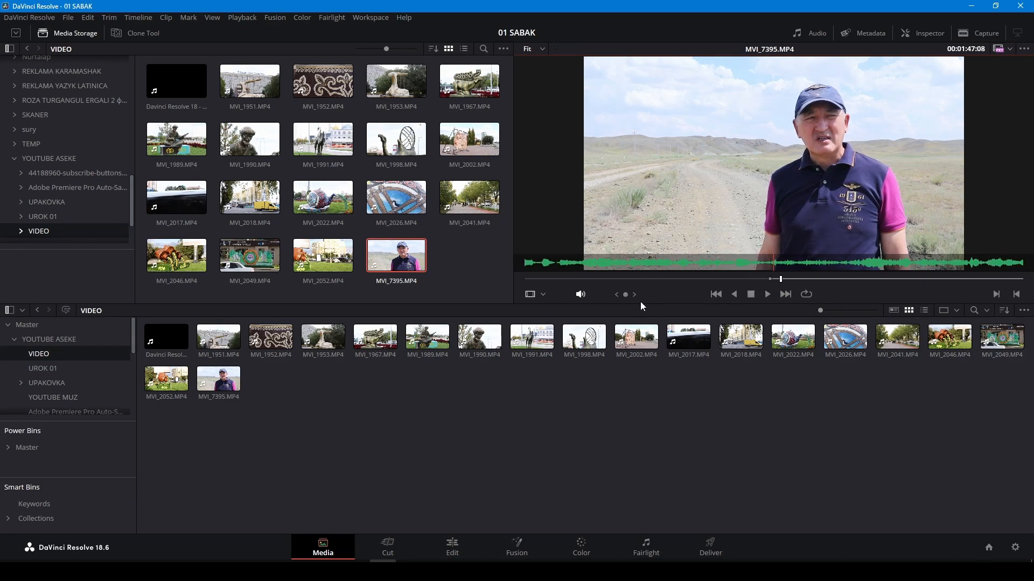
mouse_move(626, 295)
left_mouse_down()
mouse_move(605, 295)
mouse_move(635, 294)
left_mouse_up()
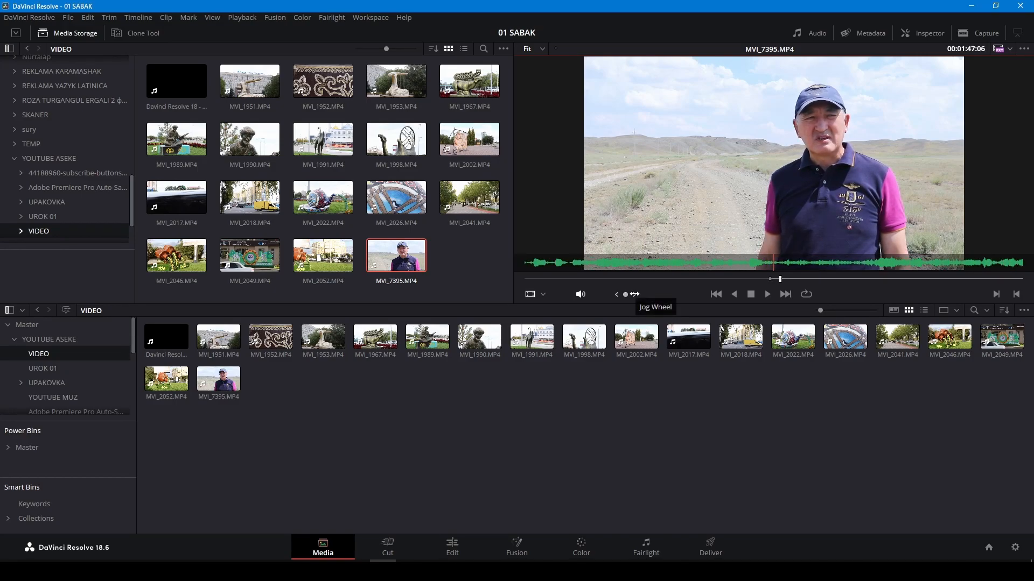
key("o")
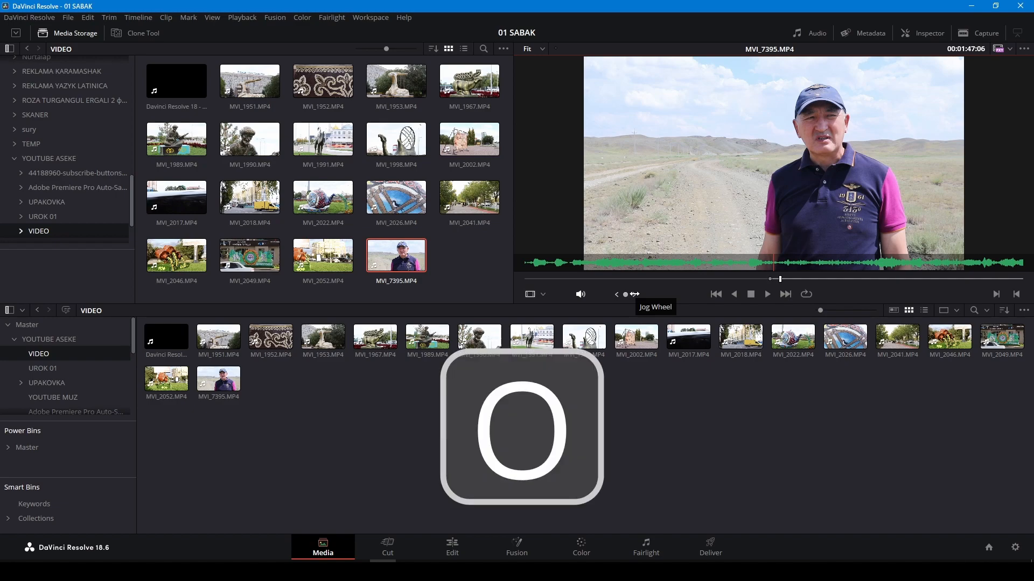
key("o")
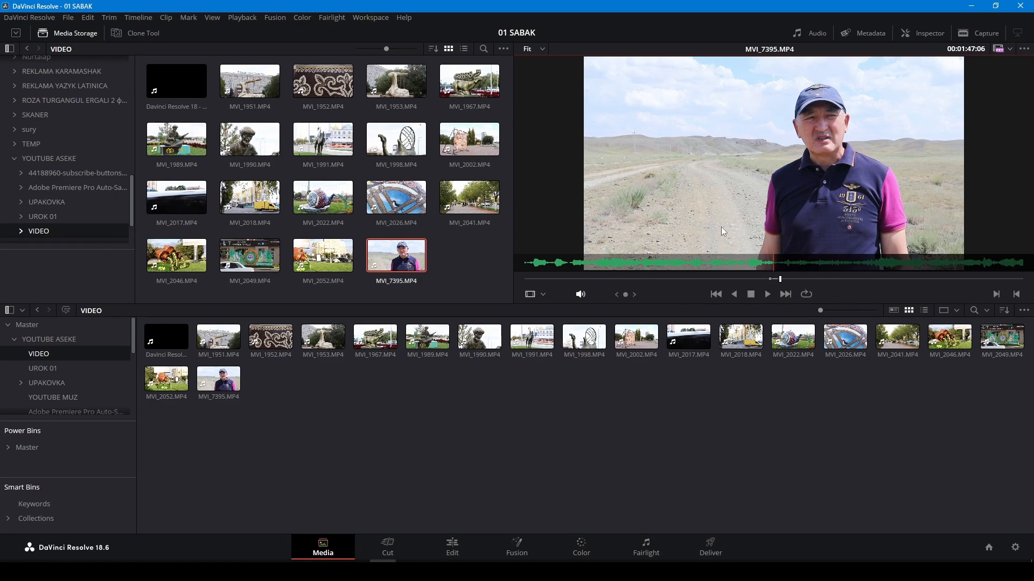
left_click_drag(723, 231, 178, 422)
left_click(178, 422)
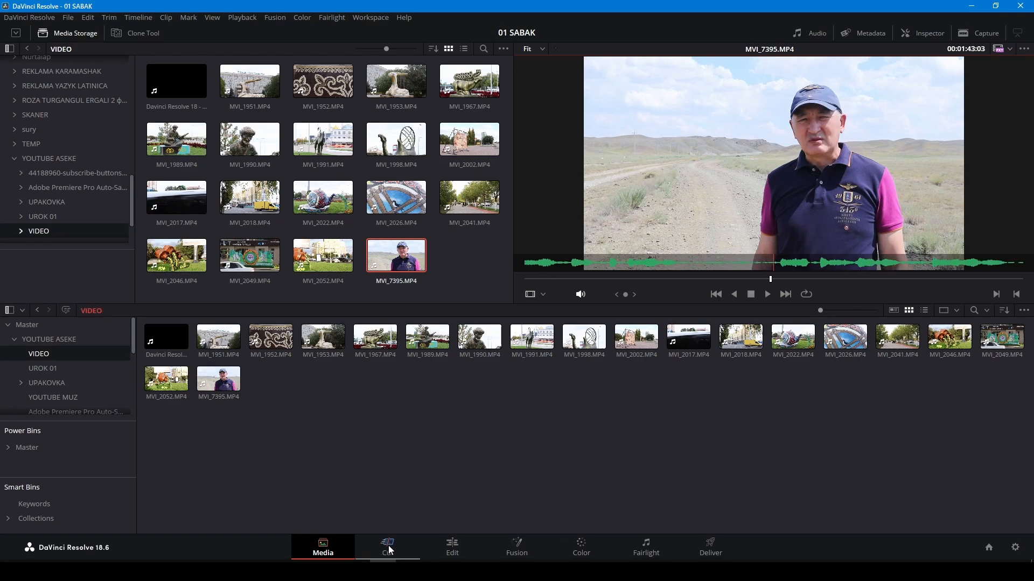
- In the Cut workspace, place clips MVI_1951.MP4 through MVI_1990.MP4 together on a new timeline
left_click(387, 549)
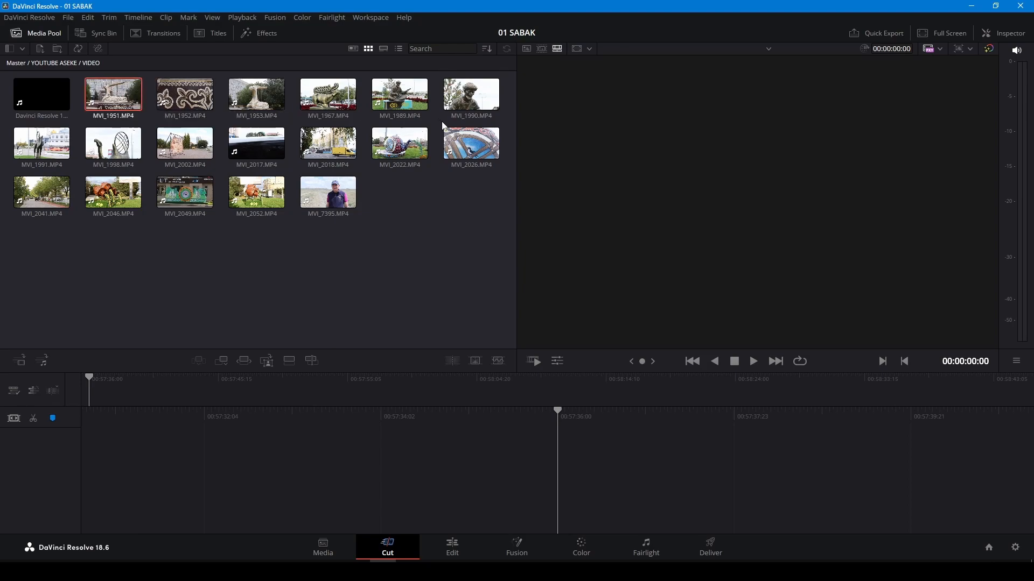
left_click(468, 95, "shift")
left_click_drag(116, 103, 281, 454)
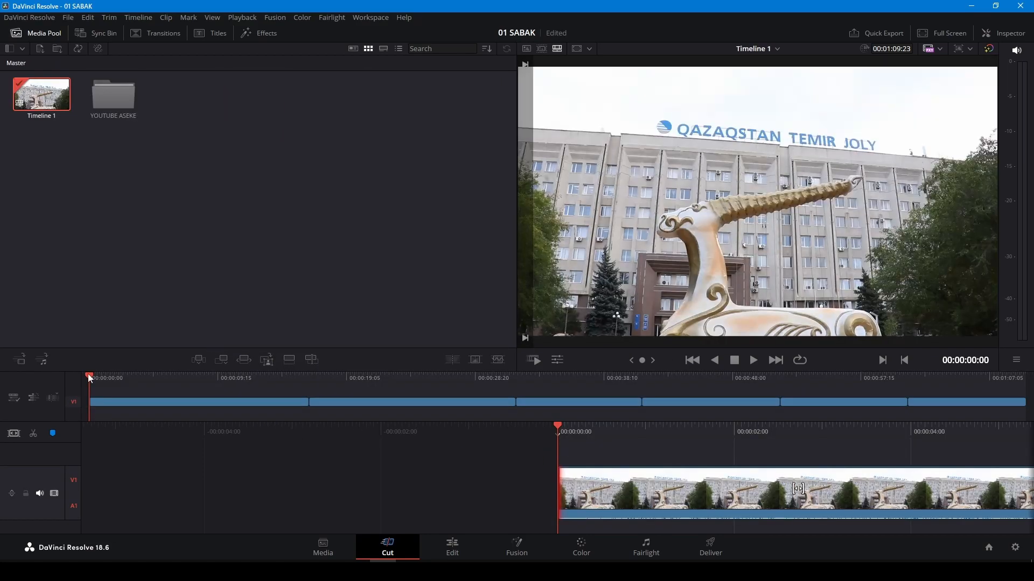
- Scrub and play through the clips on the new timeline to review how both timeline views follow the playhead
left_click_drag(93, 375, 218, 381)
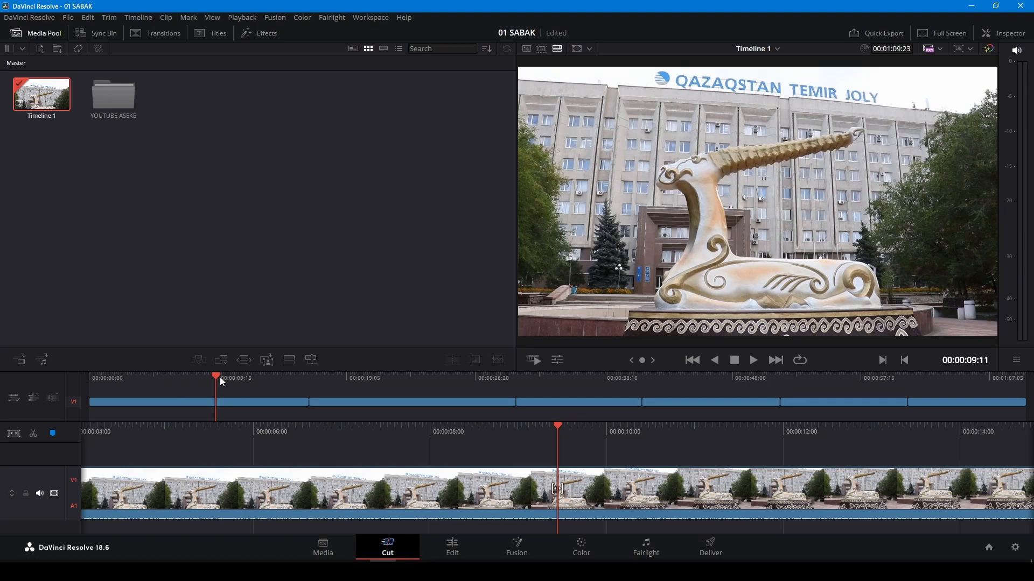
left_click_drag(215, 379, 218, 378)
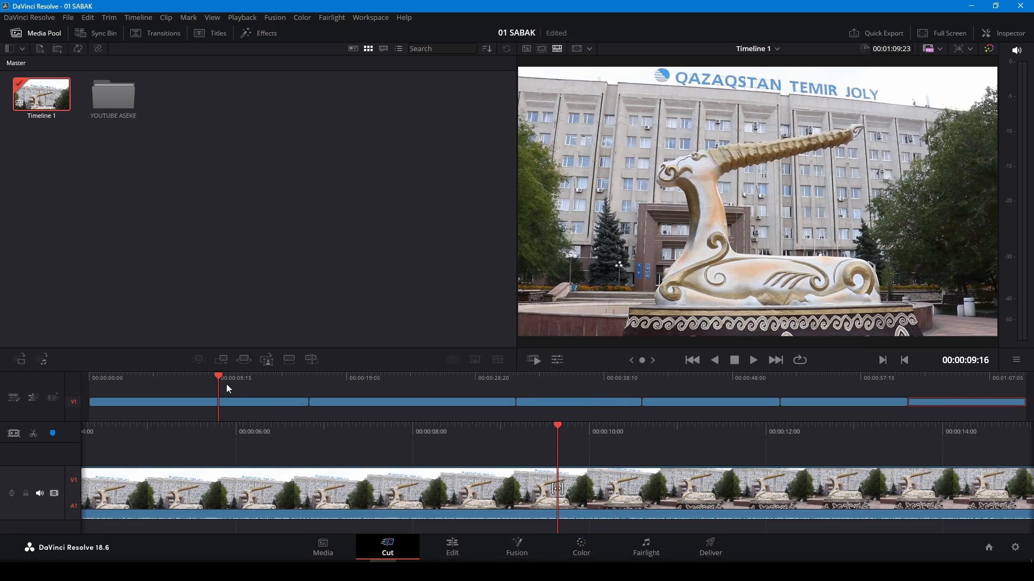
left_click_drag(222, 380, 965, 420)
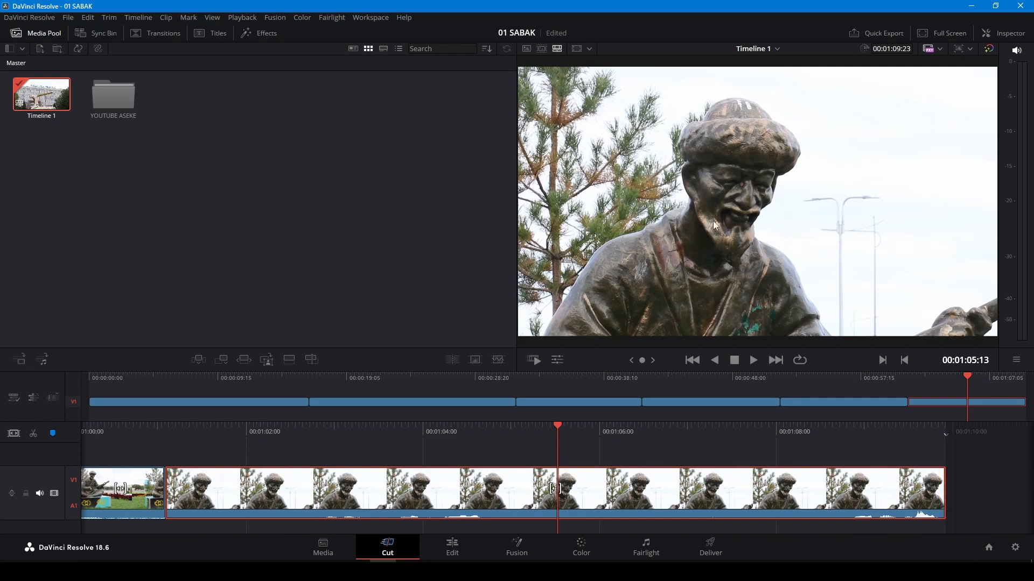
left_click_drag(969, 378, 503, 409)
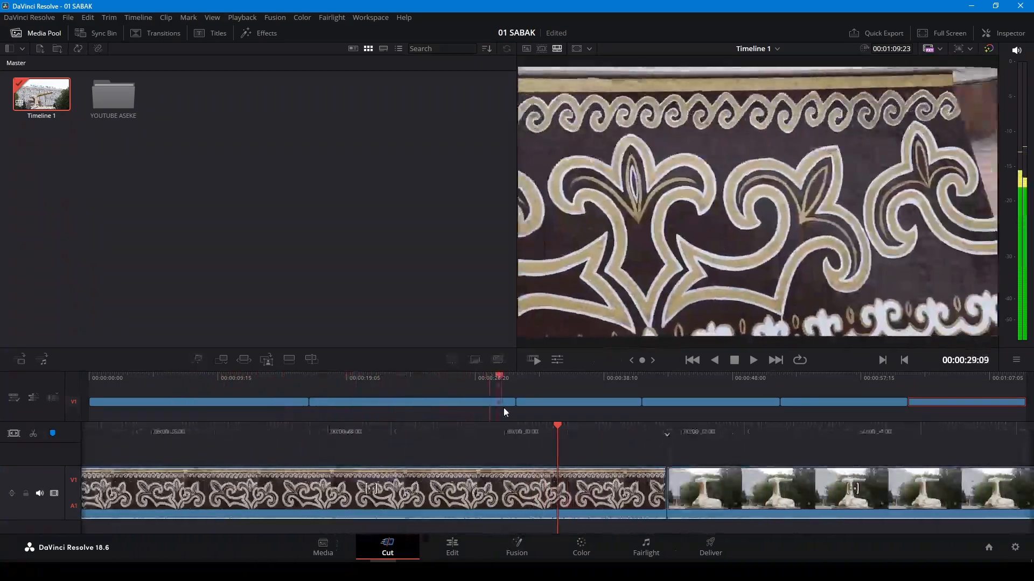
key("v")
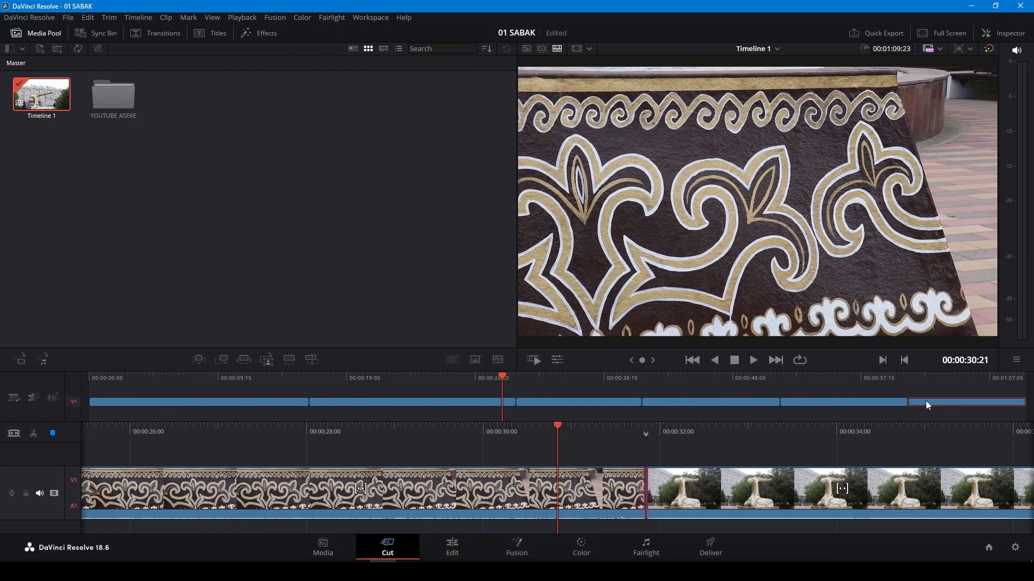
left_click_drag(503, 376, 199, 401)
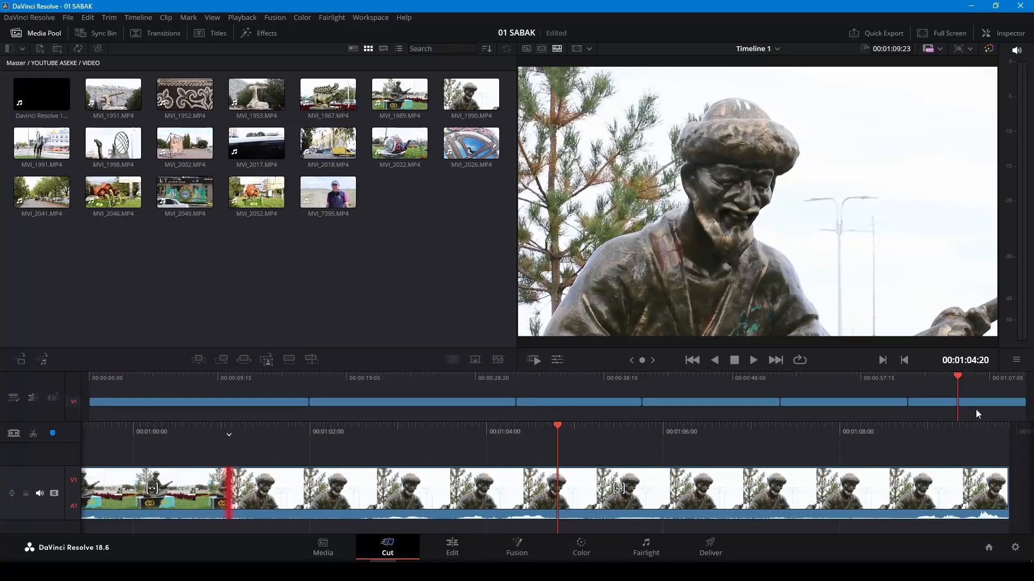
- Open MVI_7395.MP4 from the VIDEO bin, scrub and jog through it, and set its In point at 00:01:05:11
left_click_drag(959, 380, 964, 381)
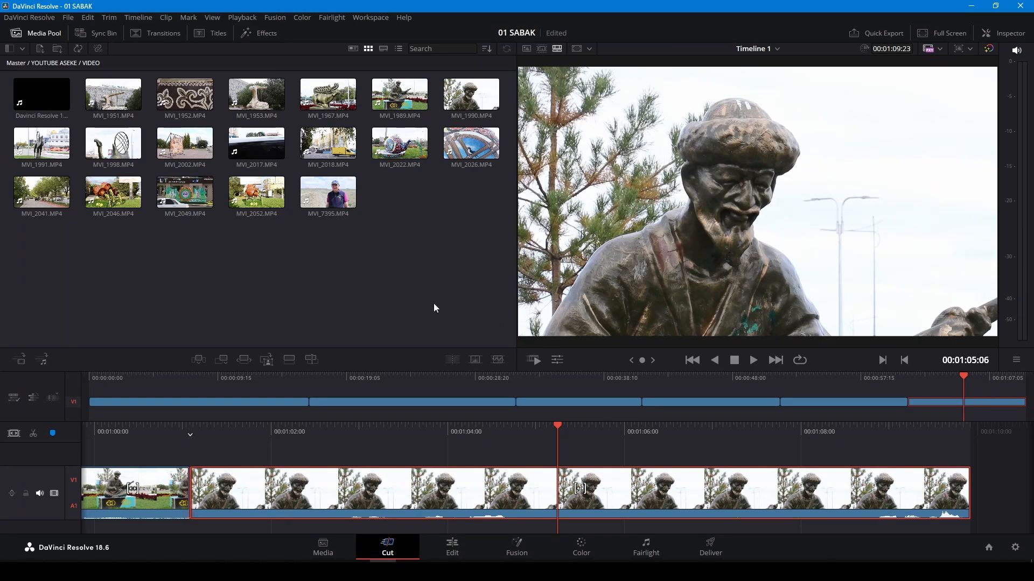
left_click(336, 198)
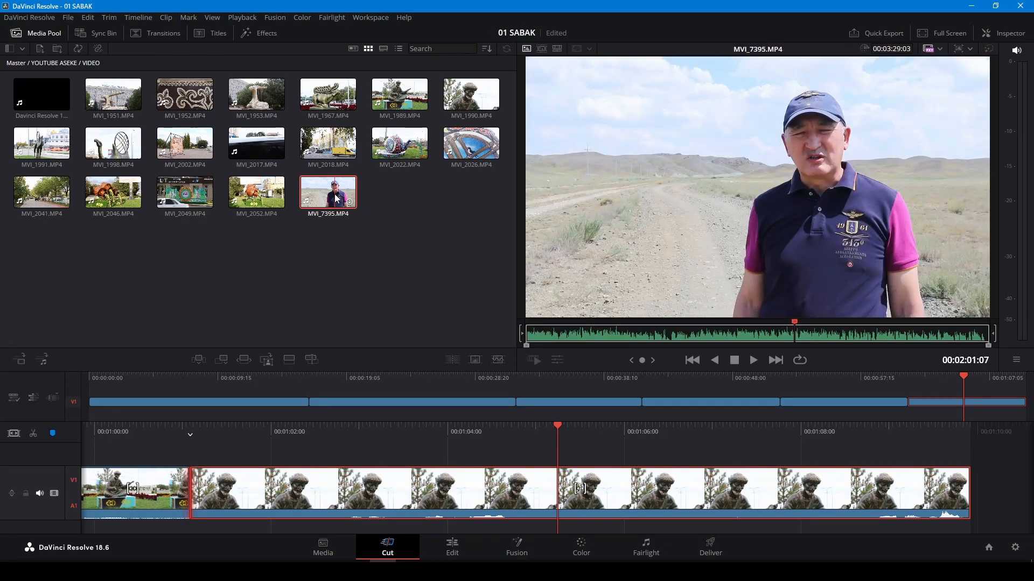
left_click_drag(796, 330, 670, 337)
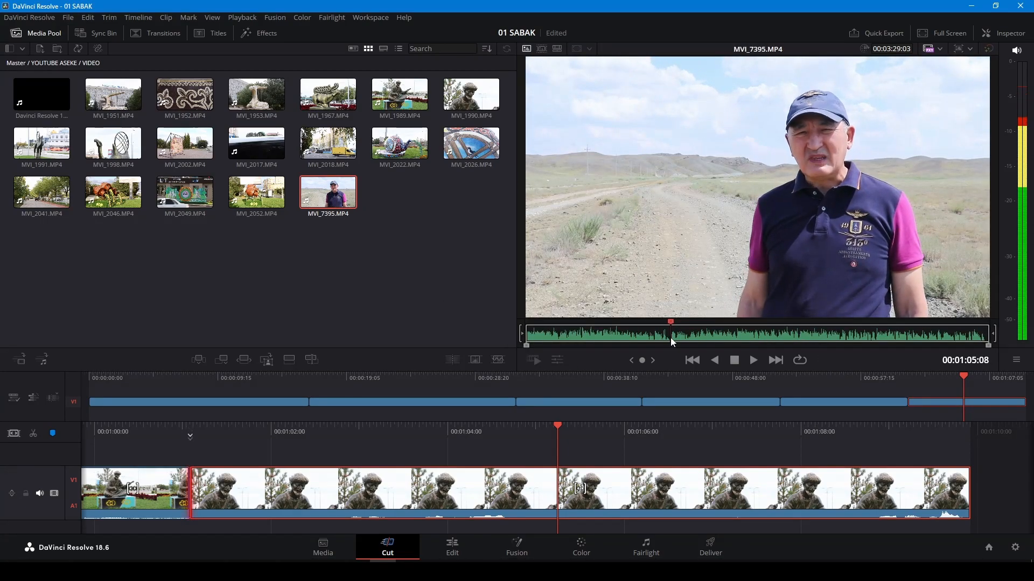
key("space")
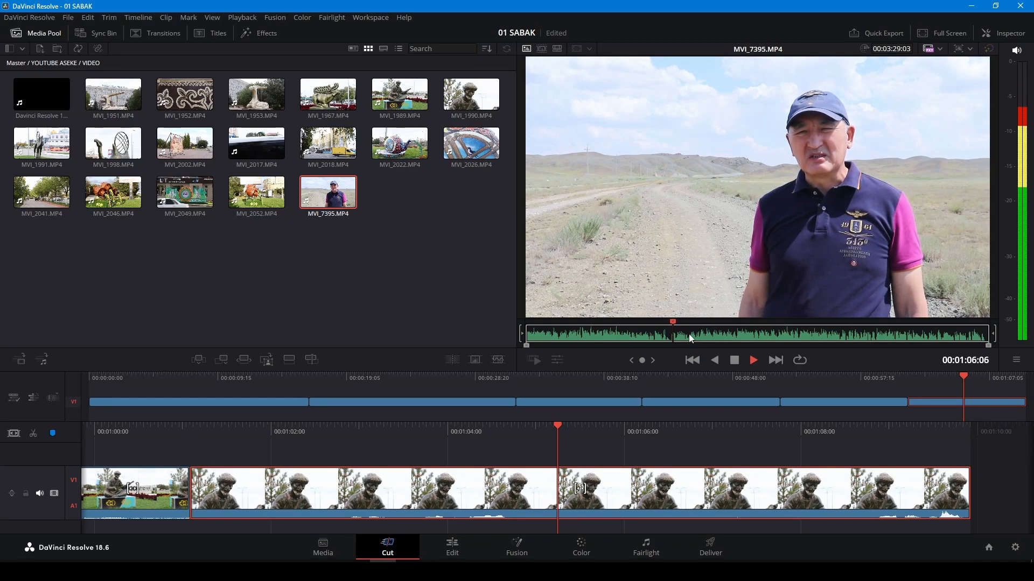
key("space")
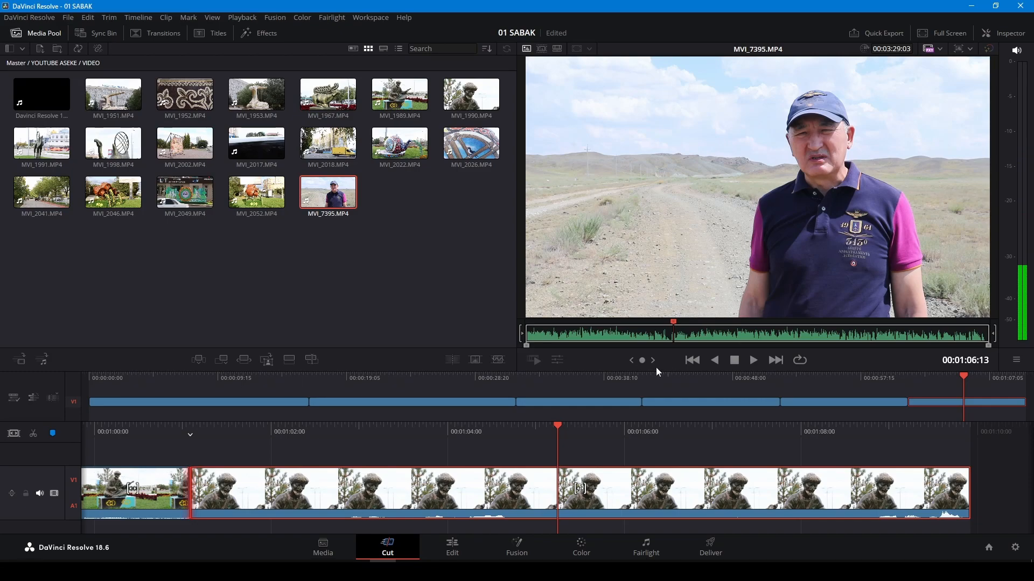
mouse_move(643, 362)
left_mouse_down()
mouse_move(611, 362)
mouse_move(627, 362)
left_mouse_up()
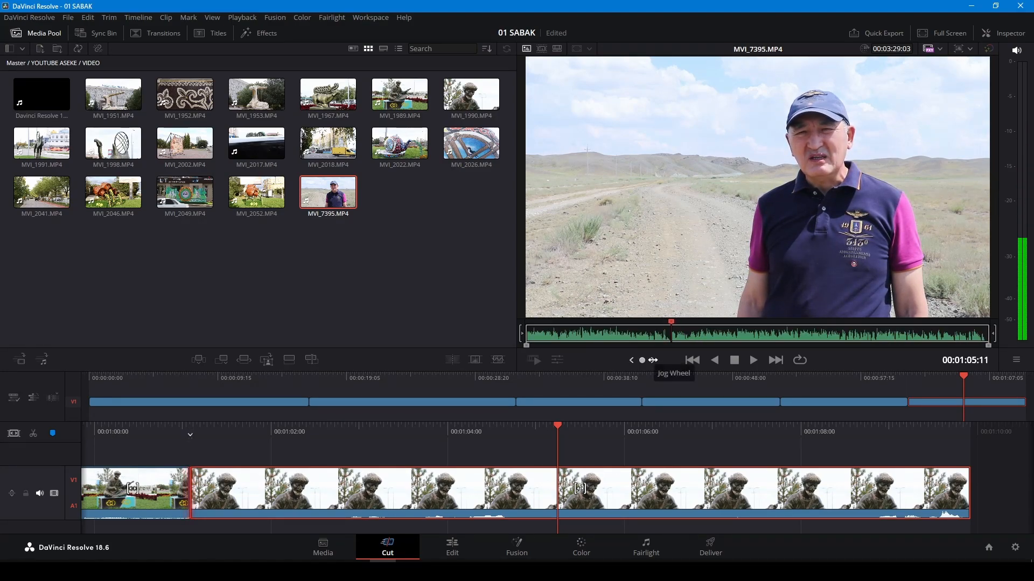
key("i")
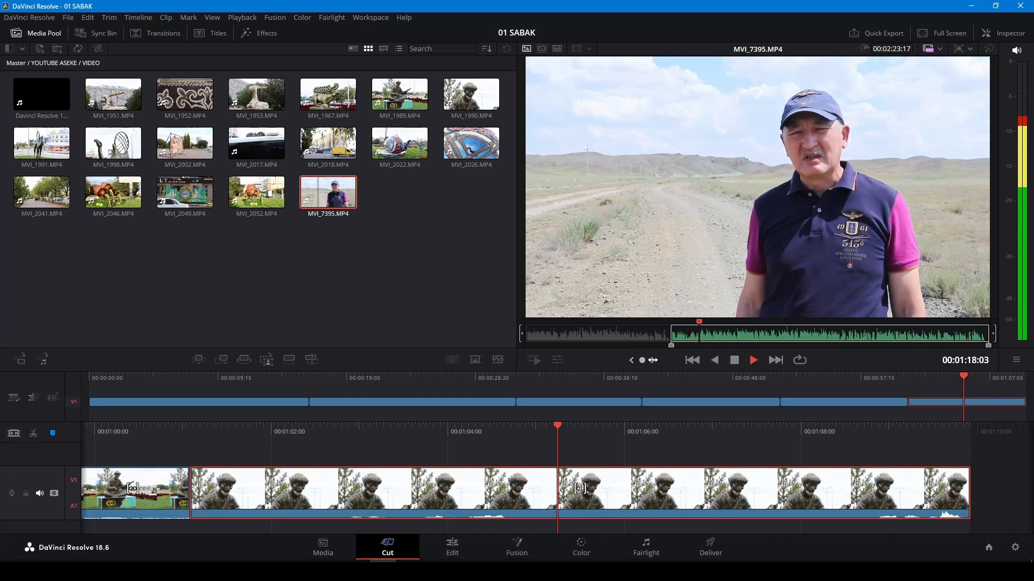
- Stop playback of MVI_7395.MP4, jog to the end of the wanted passage and set its Out point at 00:01:18:03
key("space")
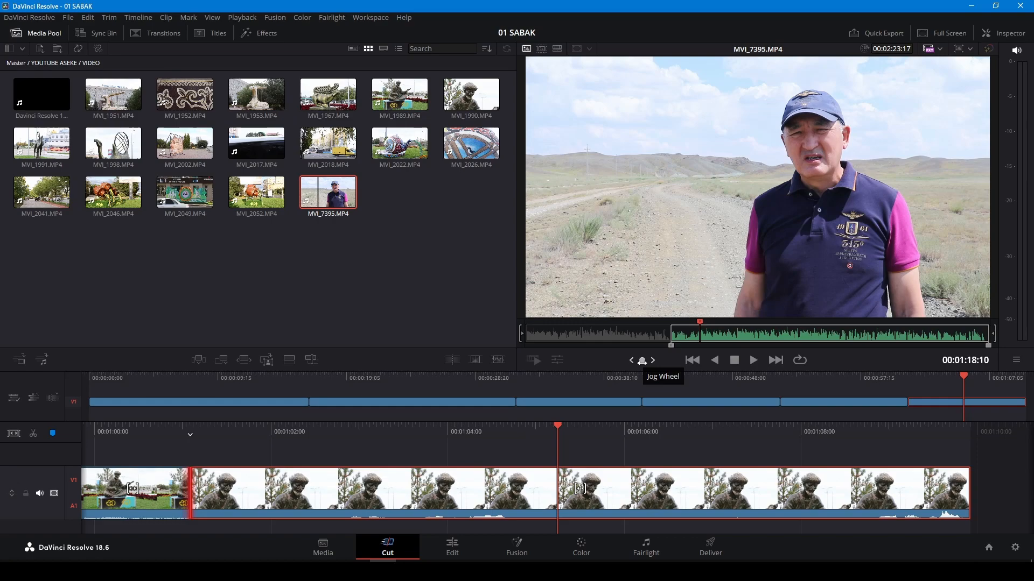
mouse_move(642, 362)
left_mouse_down()
mouse_move(659, 361)
mouse_move(630, 362)
mouse_move(648, 361)
left_mouse_up()
key("o")
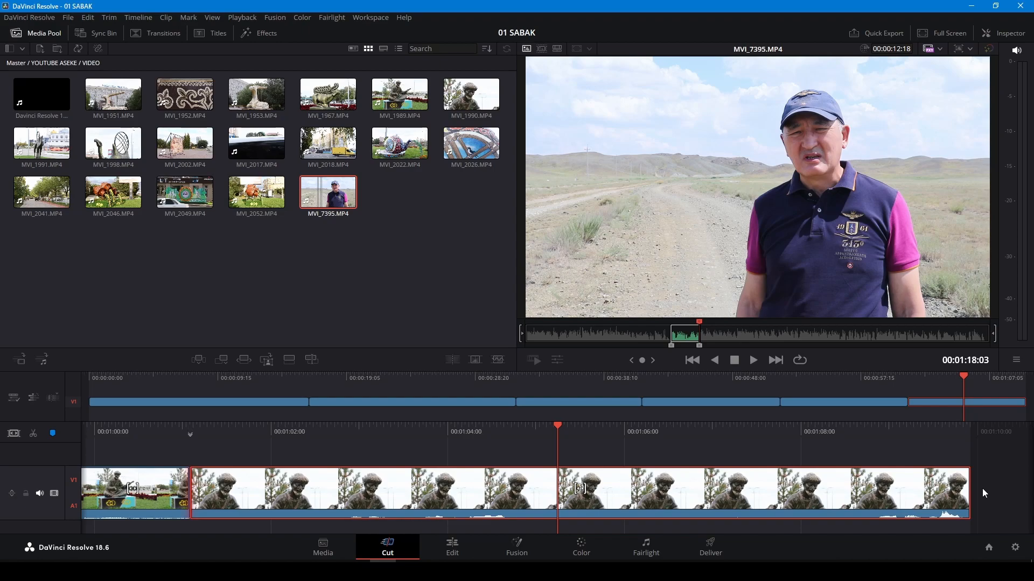
- Append the marked MVI_7395.MP4 range to the end of Timeline 1
left_click(225, 366)
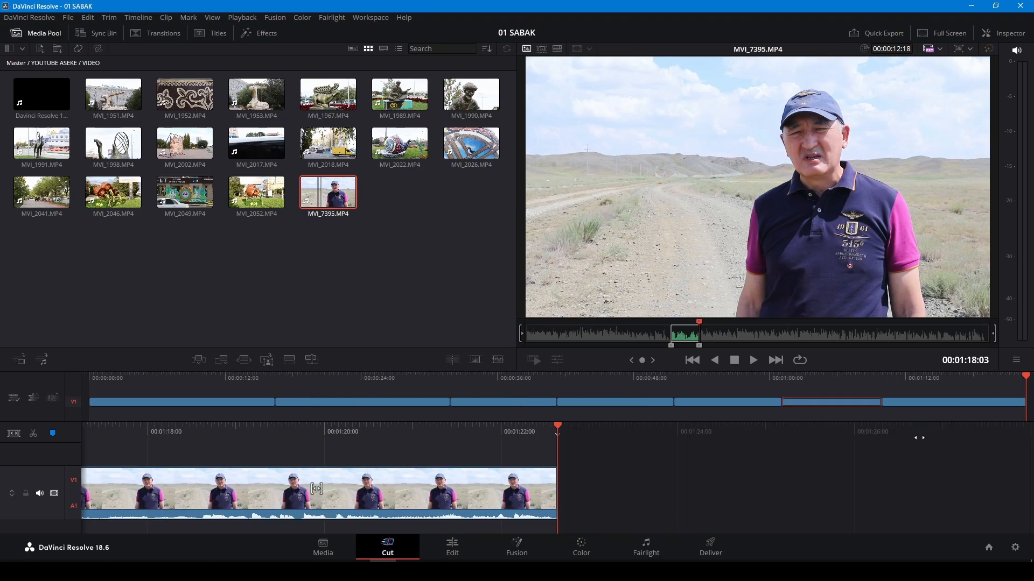
left_click(1007, 409)
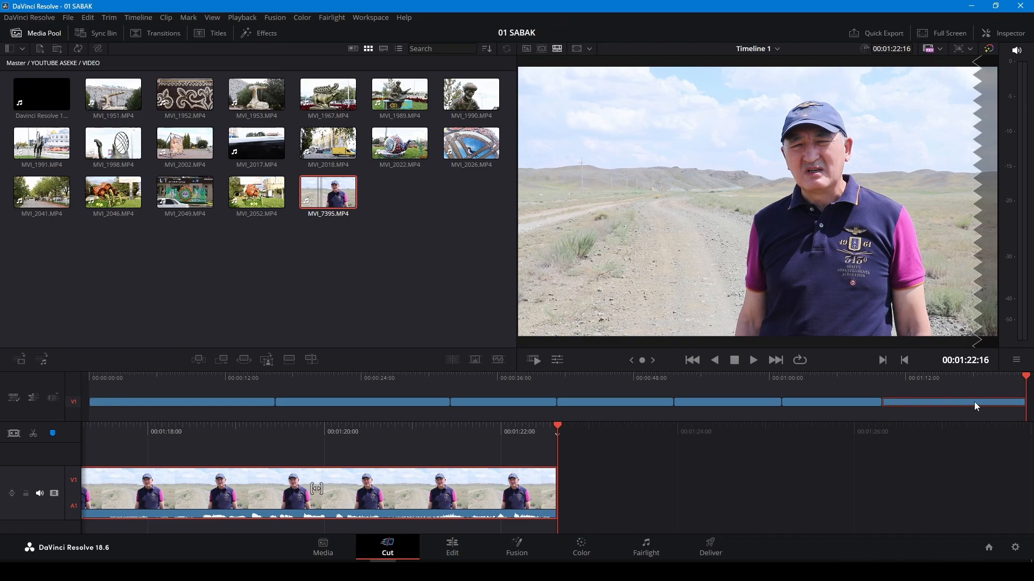
left_click(864, 402)
- Play the timeline across the start and near the end of the appended clip to check its placement
left_click_drag(1025, 384, 868, 392)
key("space")
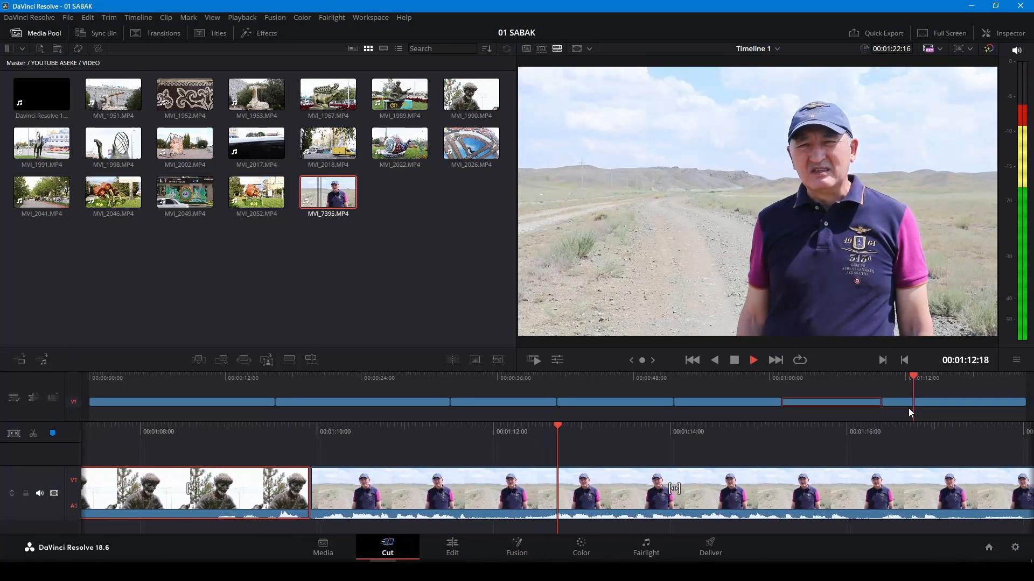
key("space")
left_click(876, 377)
key("space")
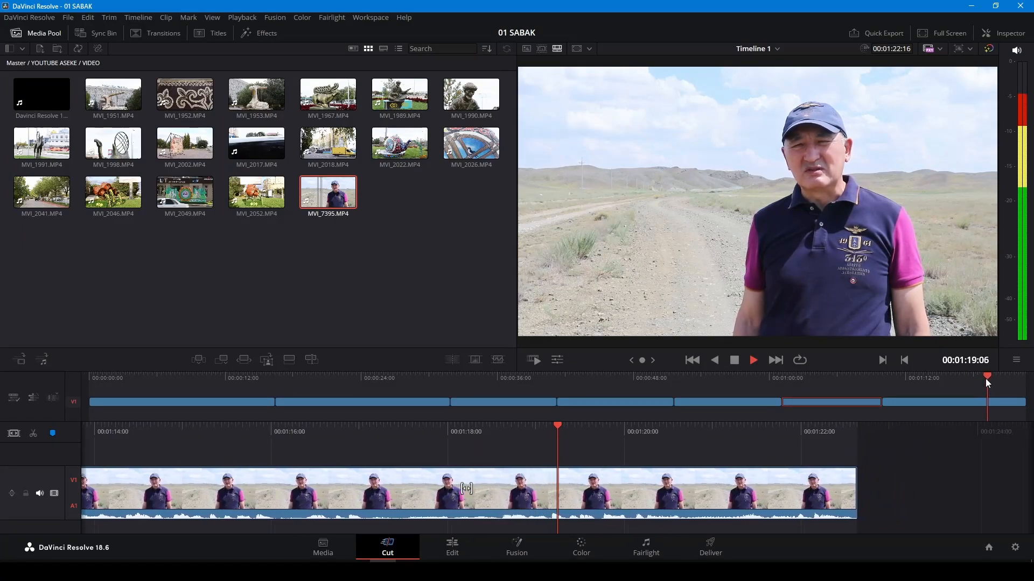
left_click(1011, 379)
- Undo appending the MVI_7395.MP4 range to the timeline
left_click(967, 402)
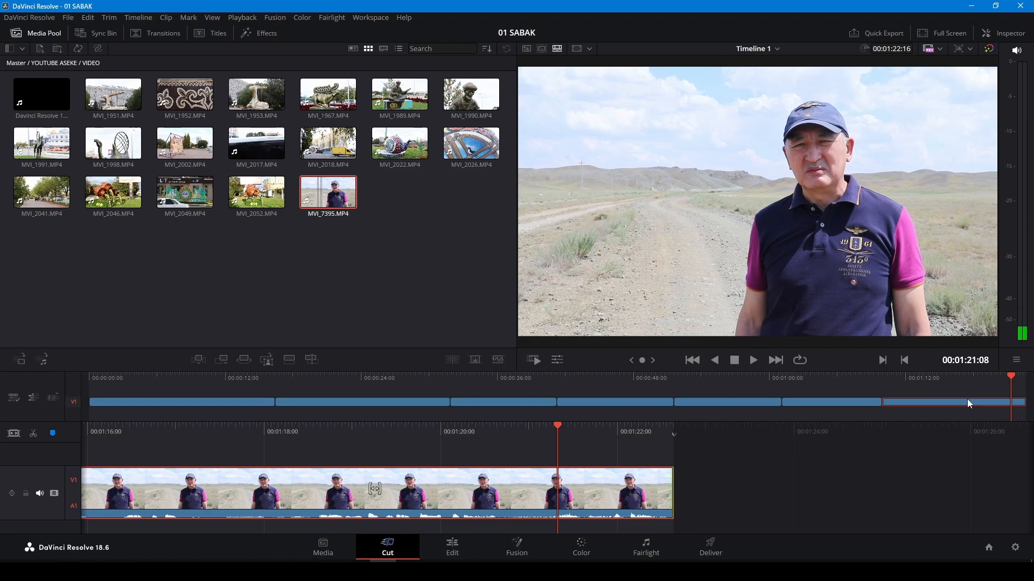
key("ctrl+z")
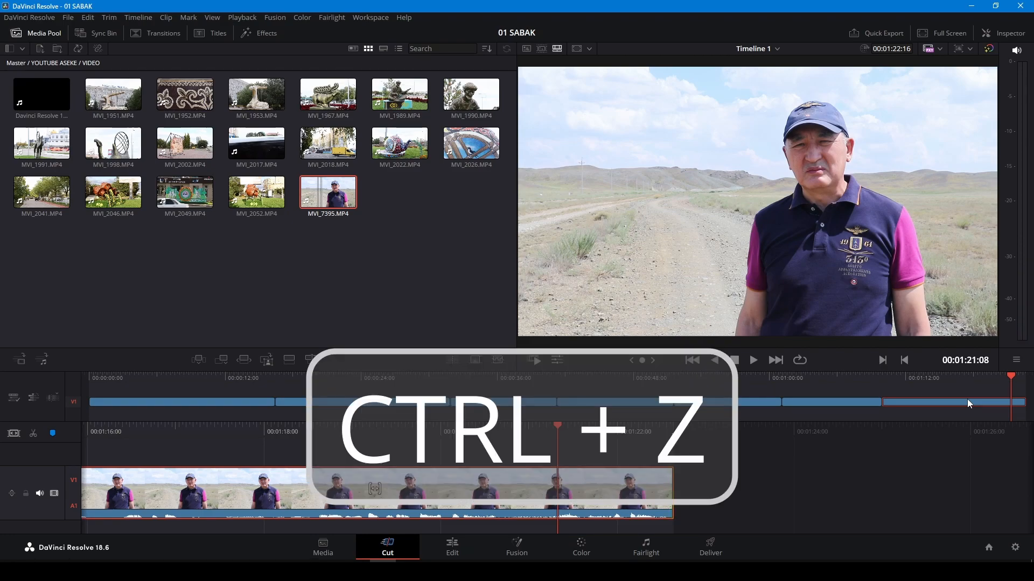
key("ctrl+z")
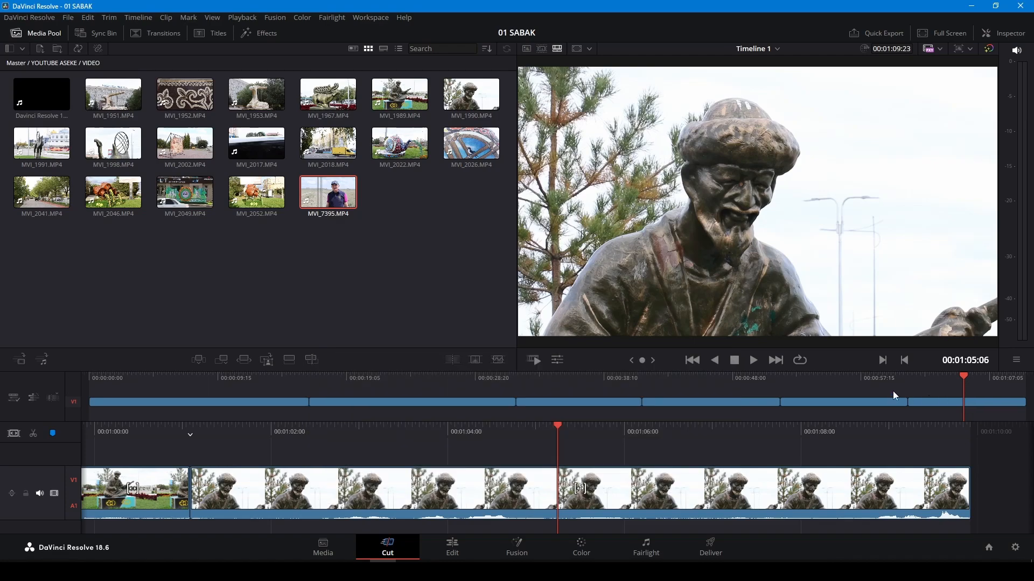
- Insert the marked MVI_7395.MP4 range at the cut between the MVI_1967.MP4 and MVI_1989.MP4 clips using Smart Insert
left_click_drag(964, 377, 780, 393)
left_click(328, 194)
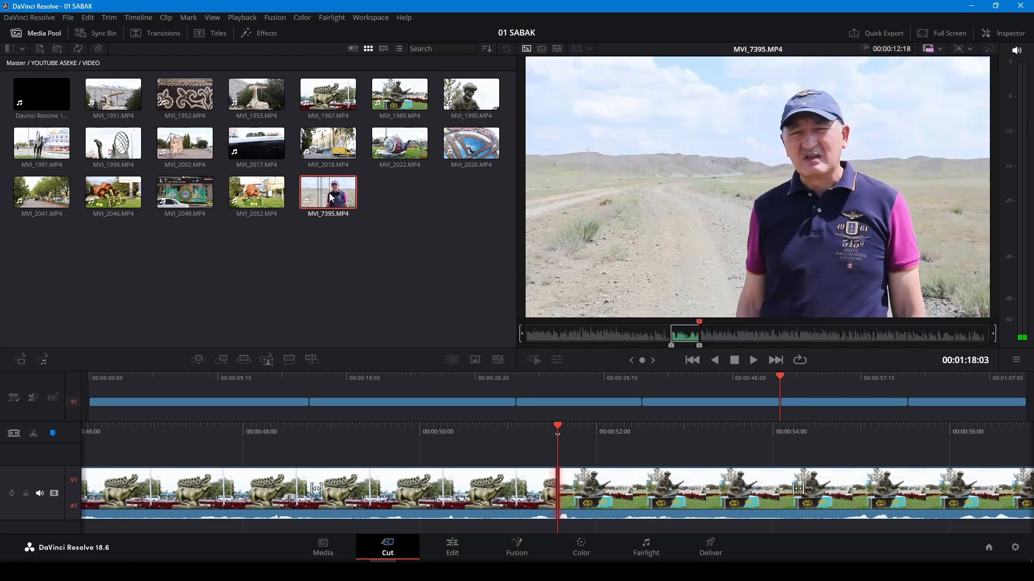
left_click(198, 360)
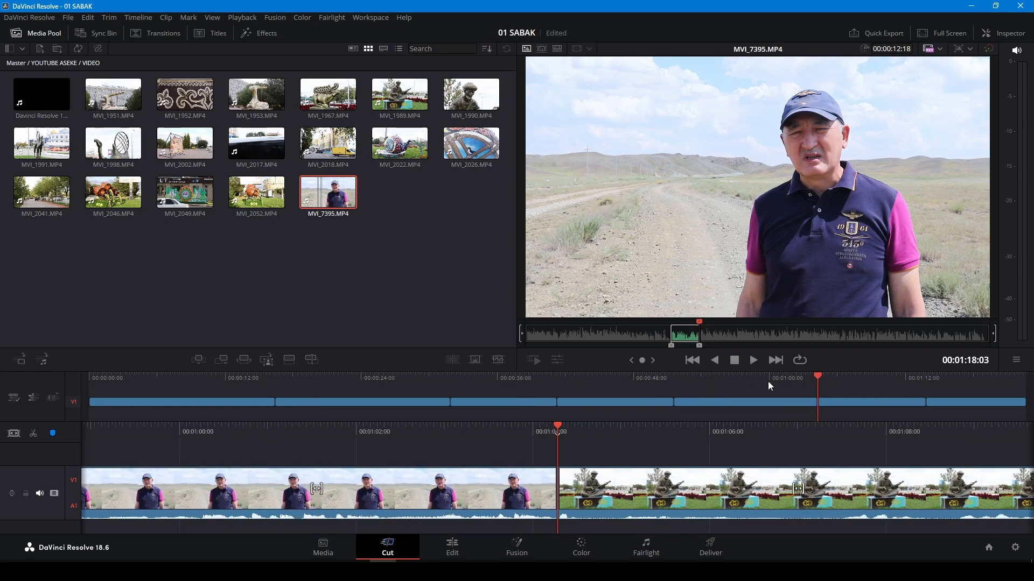
- Play the timeline across both edges of the inserted MVI_7395.MP4 clip to check its transitions to the neighbouring clips
left_click_drag(816, 376, 677, 386)
key("space")
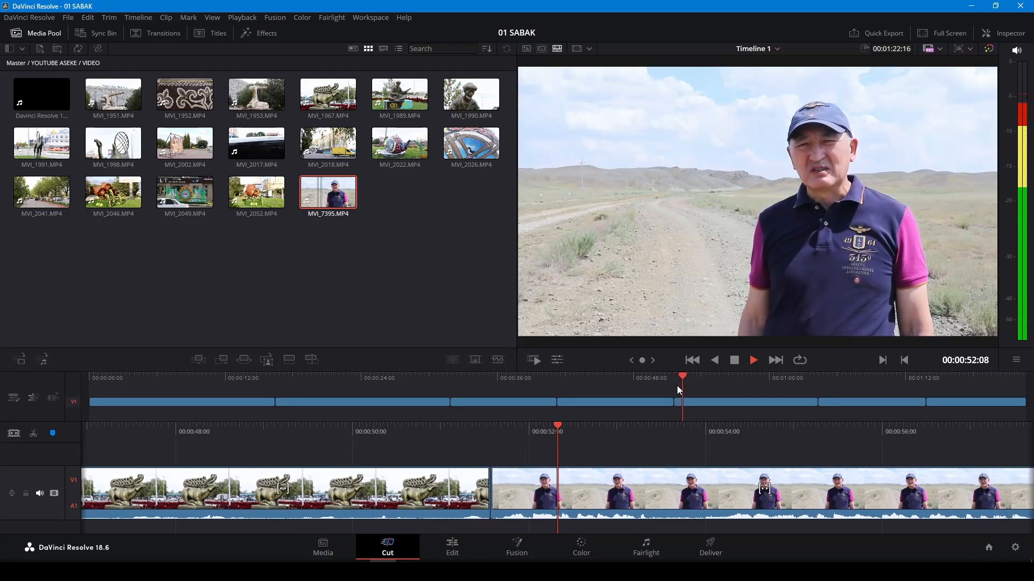
mouse_move(790, 375)
left_mouse_down()
mouse_move(814, 378)
mouse_move(804, 379)
left_mouse_up()
key("space")
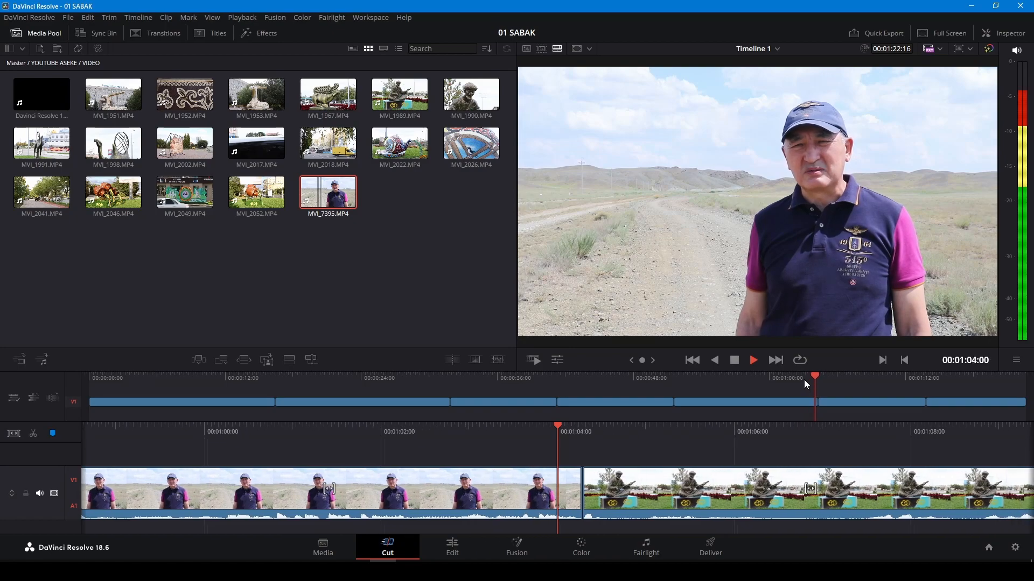
key("space")
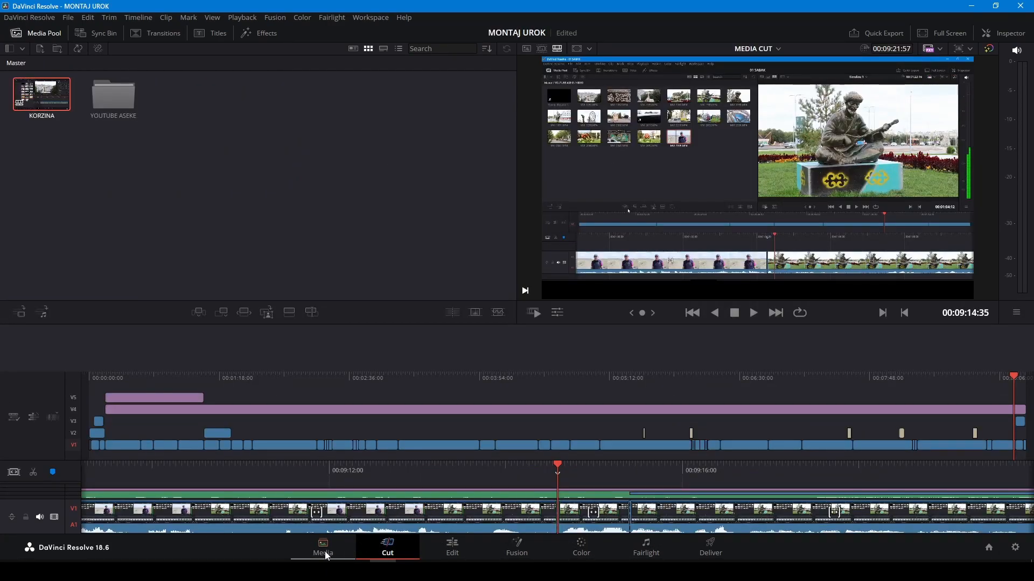
- Switch between the Media and Cut workspaces of the MONTAJ UROK project to compare them, finishing in Cut
left_click(327, 556)
left_click(389, 550)
left_click(326, 552)
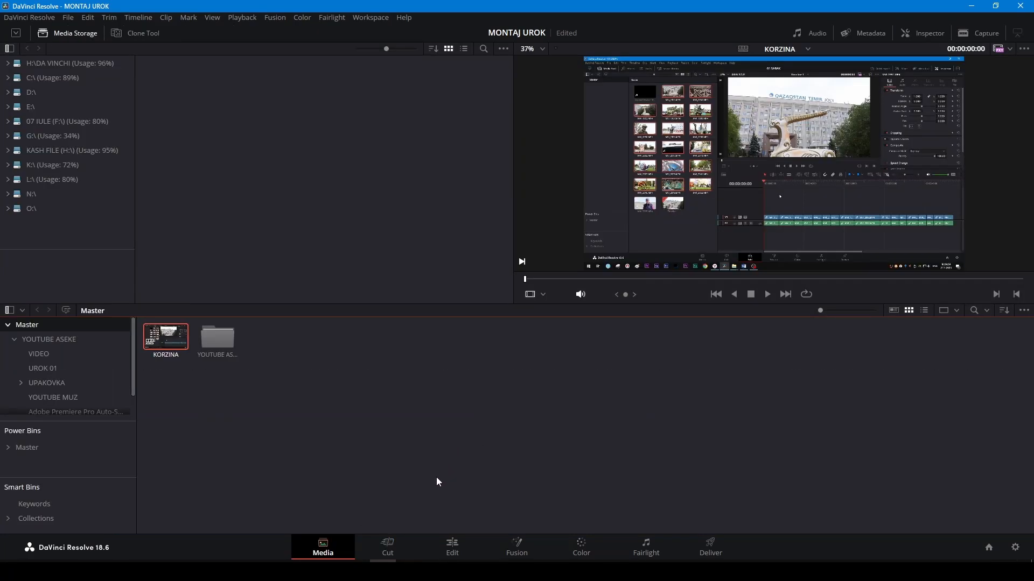
left_click(387, 549)
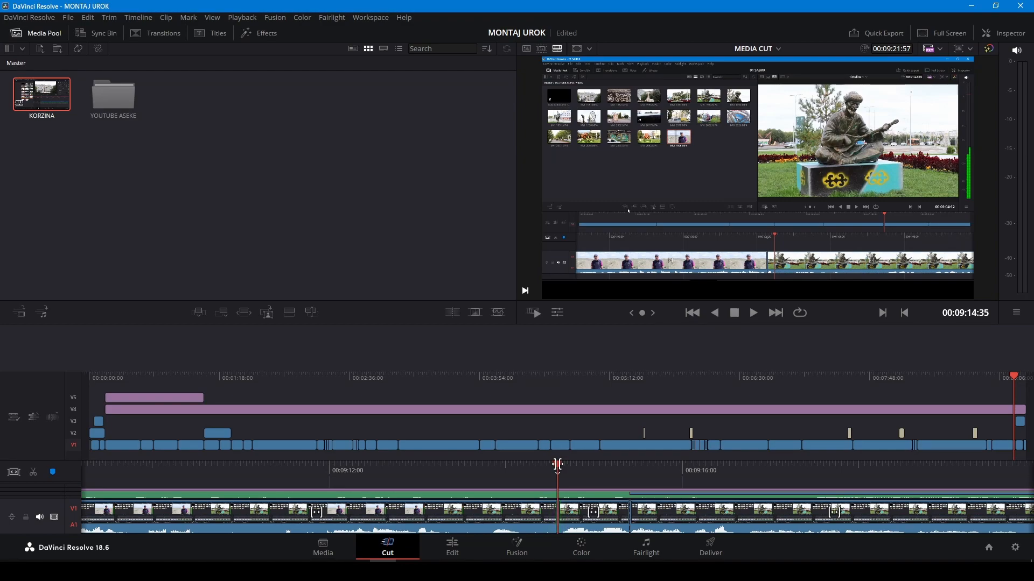